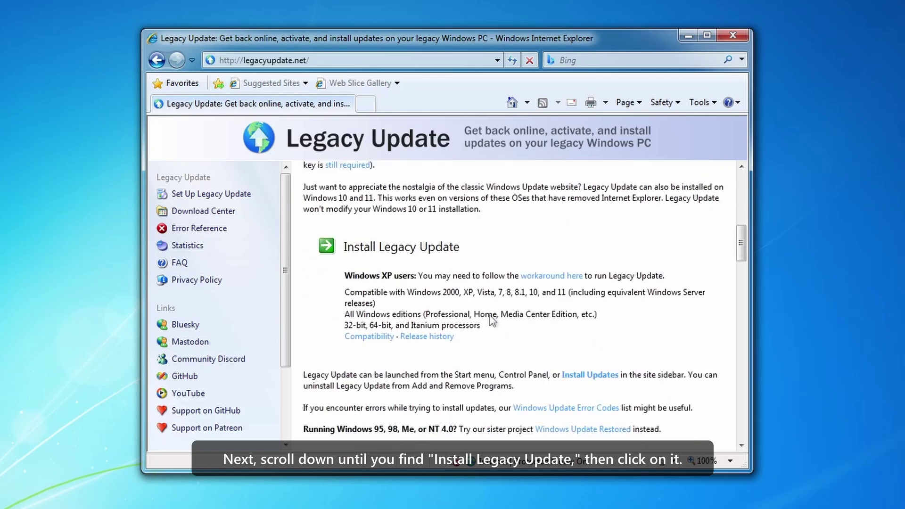
Step: Download the Legacy Update installer LegacyUpdate-1.10 to the Desktop and minimize the browser window
{"action": "left_click", "coordinate": [429, 222]}
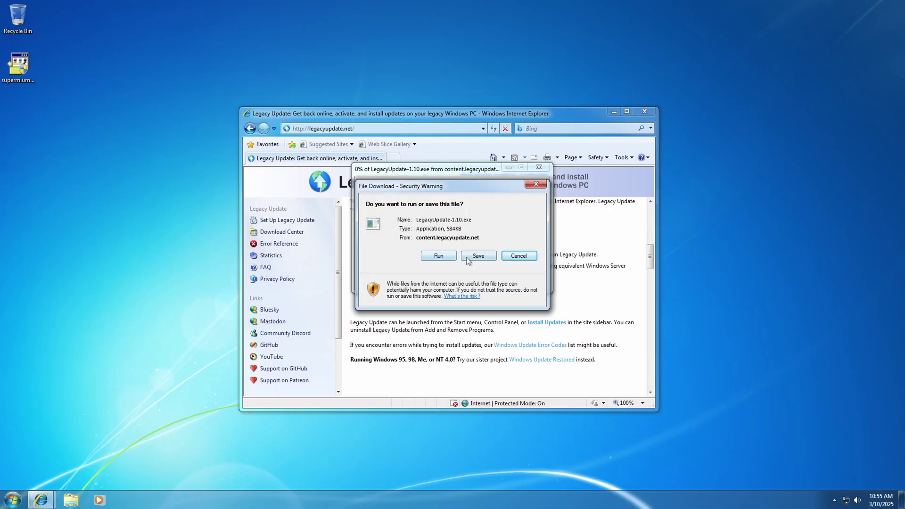
{"action": "left_click", "coordinate": [490, 245]}
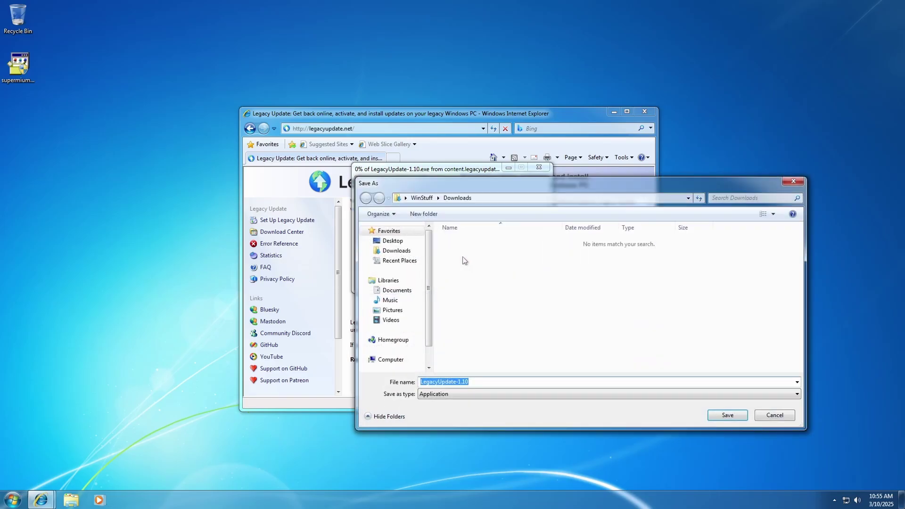
{"action": "left_click", "coordinate": [392, 241]}
{"action": "left_click", "coordinate": [737, 417]}
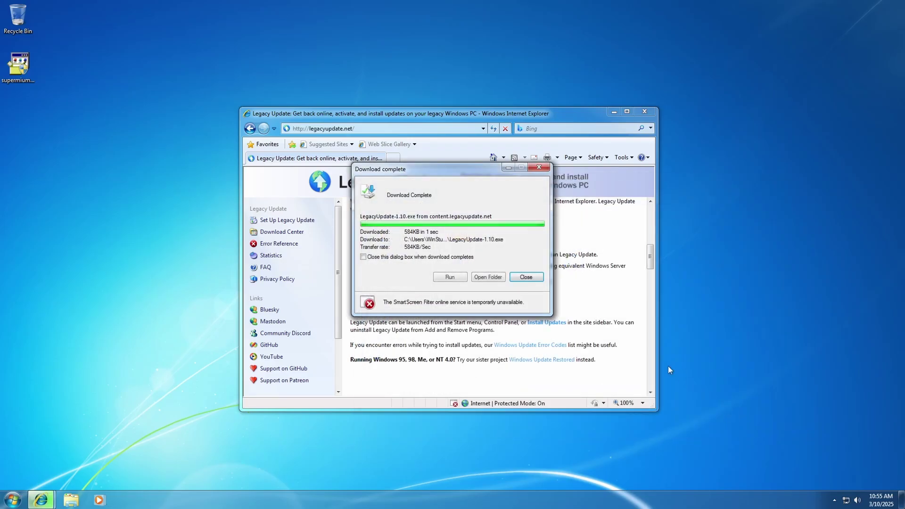
{"action": "left_click", "coordinate": [515, 282]}
{"action": "left_click", "coordinate": [613, 112]}
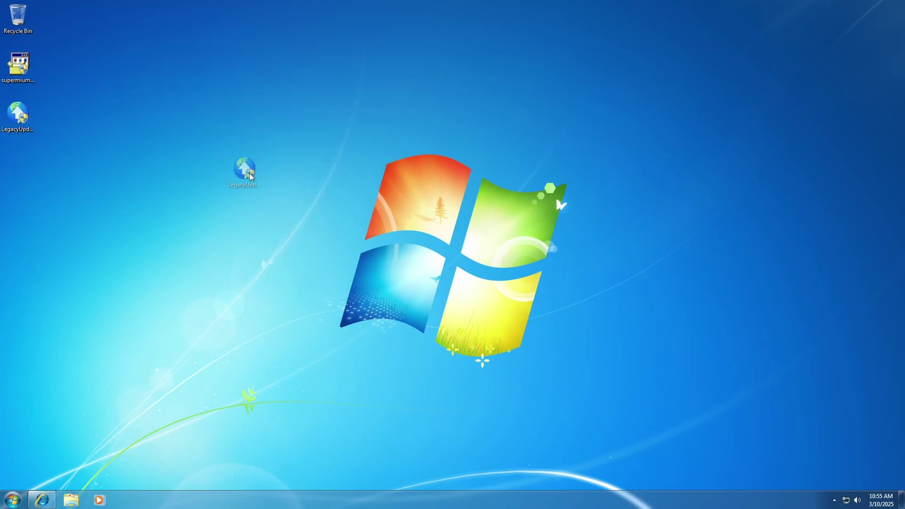
Step: Move the LegacyUpdate-1.10 installer to the middle of the desktop and review its file properties
{"action": "left_click_drag", "start_coordinate": [250, 177], "coordinate": [453, 218]}
{"action": "right_click", "coordinate": [440, 221]}
{"action": "left_click", "coordinate": [461, 381]}
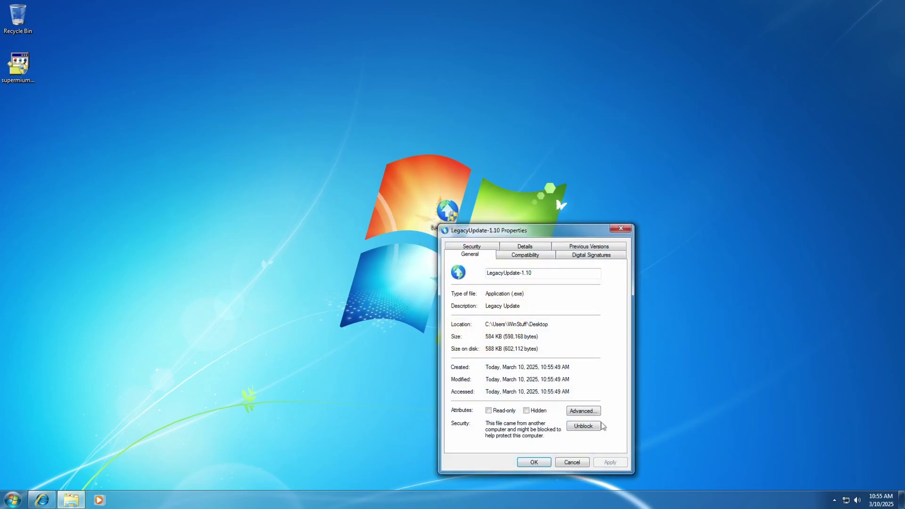
{"action": "left_click", "coordinate": [534, 463]}
Step: Close Internet Explorer and install Legacy Update with all listed components selected, including Activate Windows
{"action": "left_click", "coordinate": [42, 500]}
{"action": "left_click", "coordinate": [647, 111]}
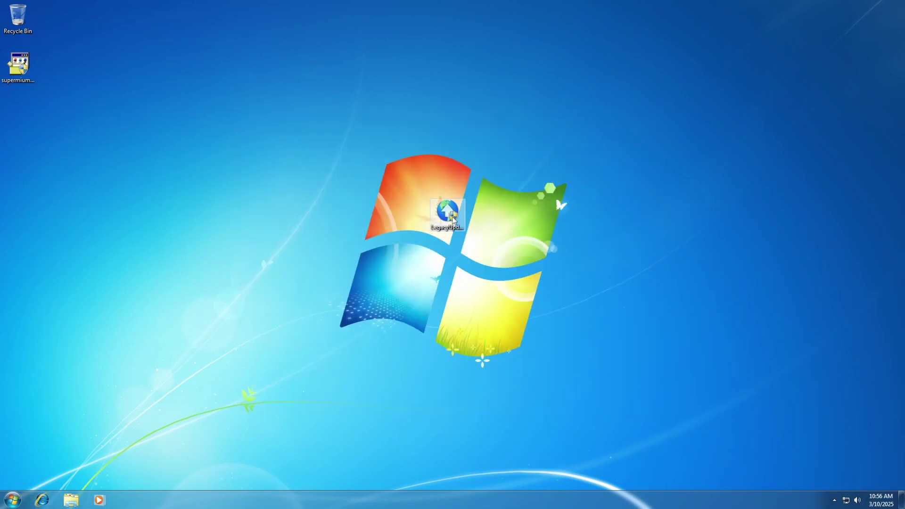
{"action": "right_click", "coordinate": [449, 217]}
{"action": "key", "text": "Escape"}
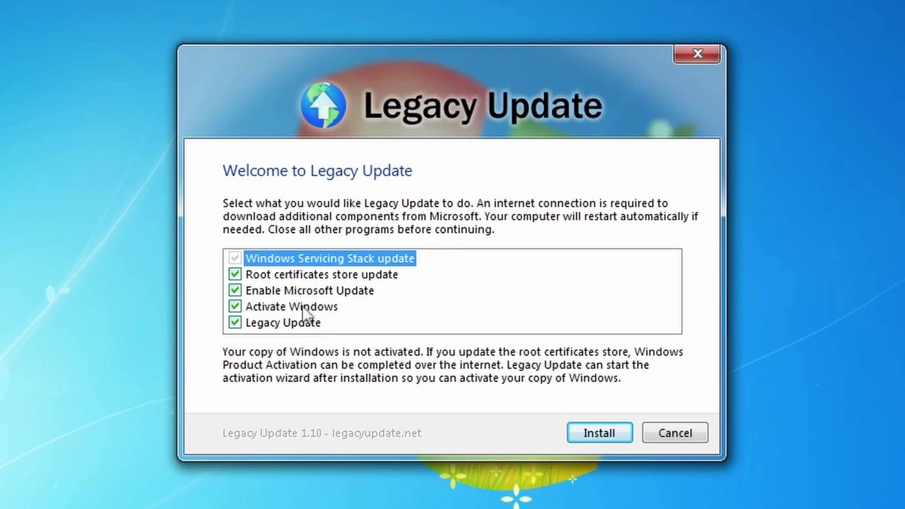
{"action": "left_click", "coordinate": [585, 430]}
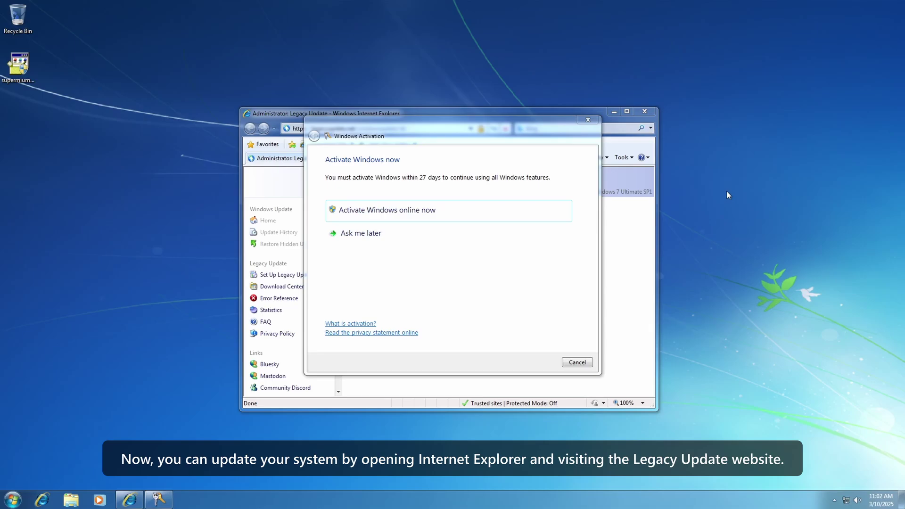
Step: Postpone Windows activation and decline making Internet Explorer the default browser
{"action": "left_click", "coordinate": [431, 243]}
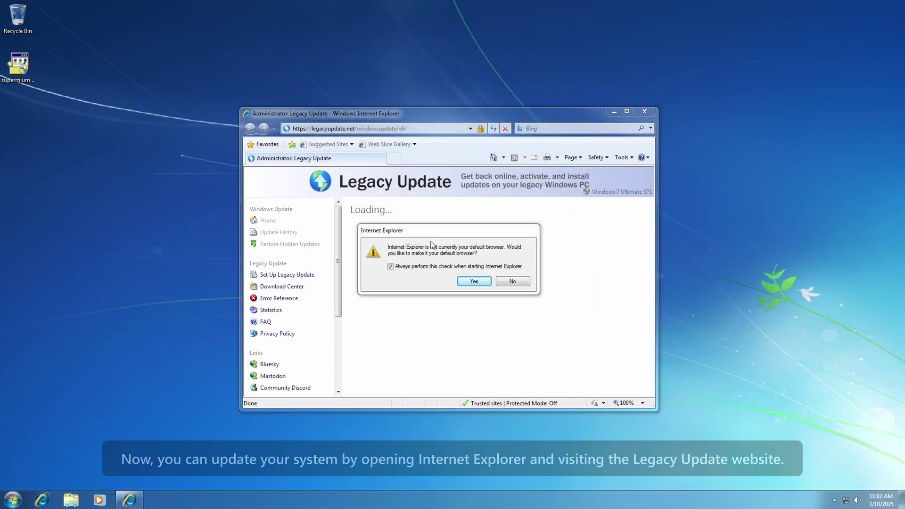
{"action": "left_click", "coordinate": [513, 281]}
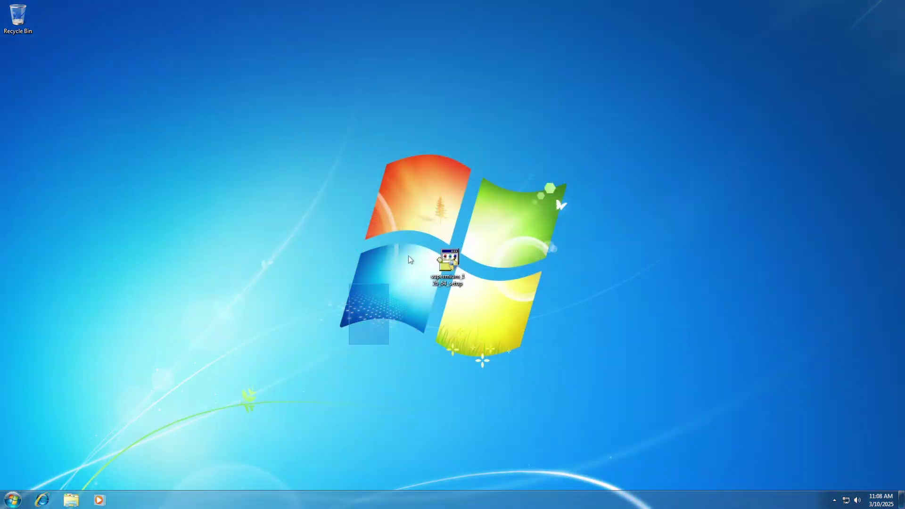
Step: Install Supermium for the current user with the Noto Emoji font and shortcuts, and delete its setup file from the desktop
{"action": "double_click", "coordinate": [460, 261]}
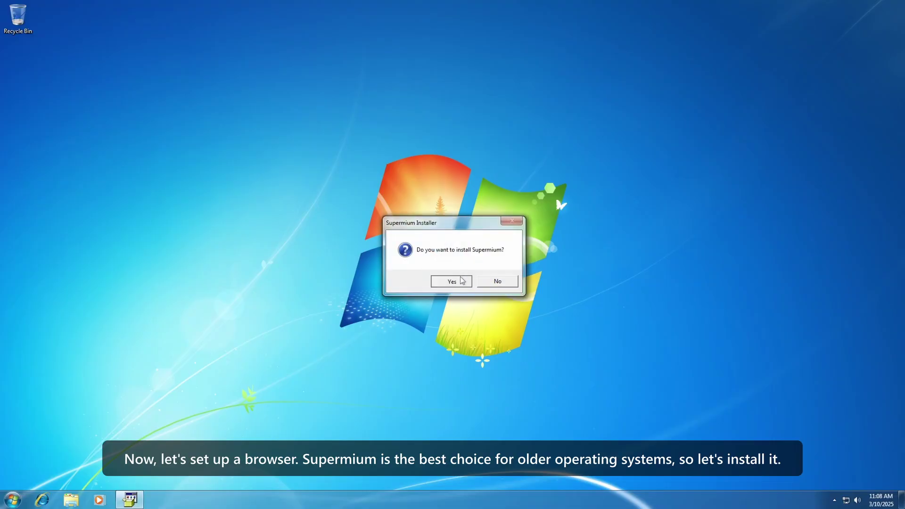
{"action": "left_click", "coordinate": [452, 280]}
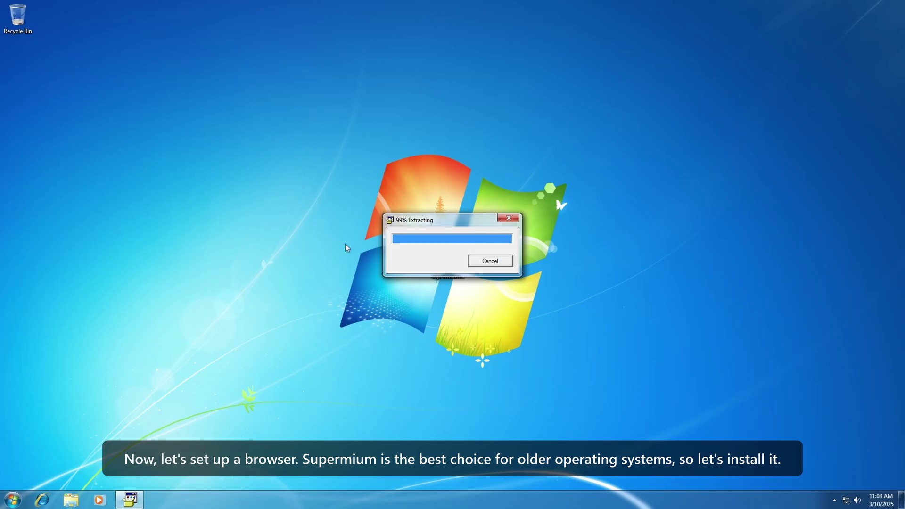
{"action": "left_click_drag", "start_coordinate": [105, 51], "coordinate": [420, 131]}
{"action": "left_click", "coordinate": [370, 186]}
{"action": "left_click", "coordinate": [370, 200]}
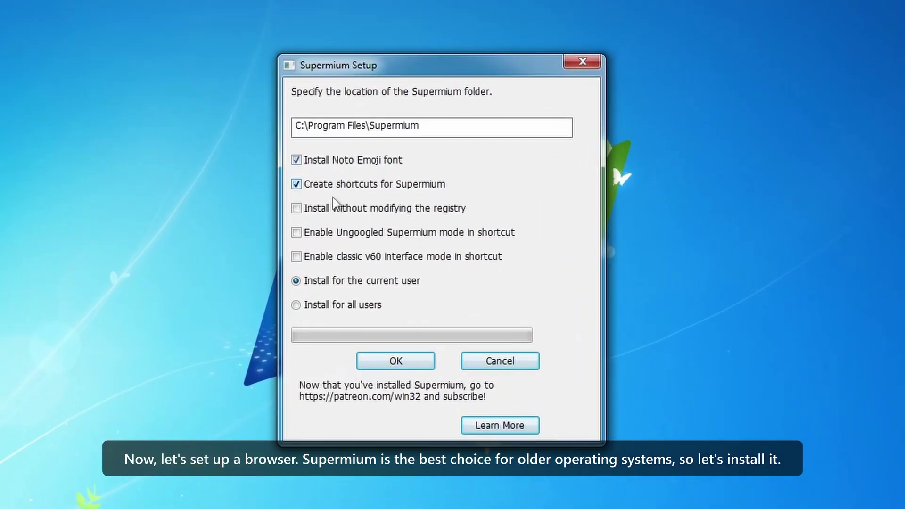
{"action": "left_click", "coordinate": [415, 393]}
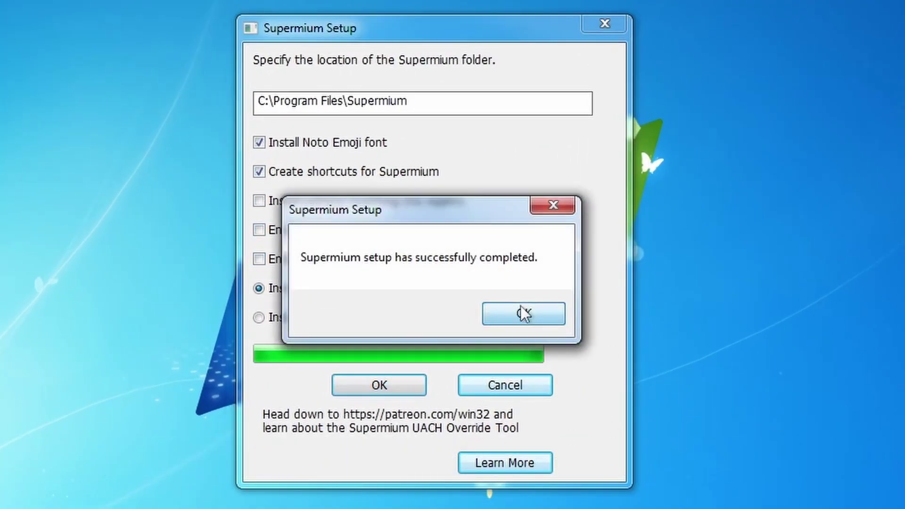
{"action": "left_click", "coordinate": [524, 311]}
{"action": "key", "text": "Delete"}
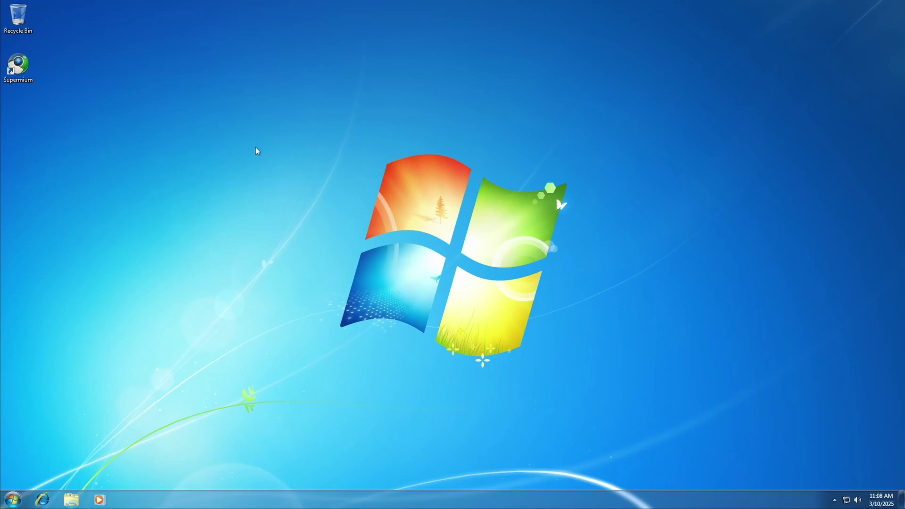
Step: Launch Supermium from the desktop, get past its first-run window, and resize and centre the browser window
{"action": "double_click", "coordinate": [24, 71]}
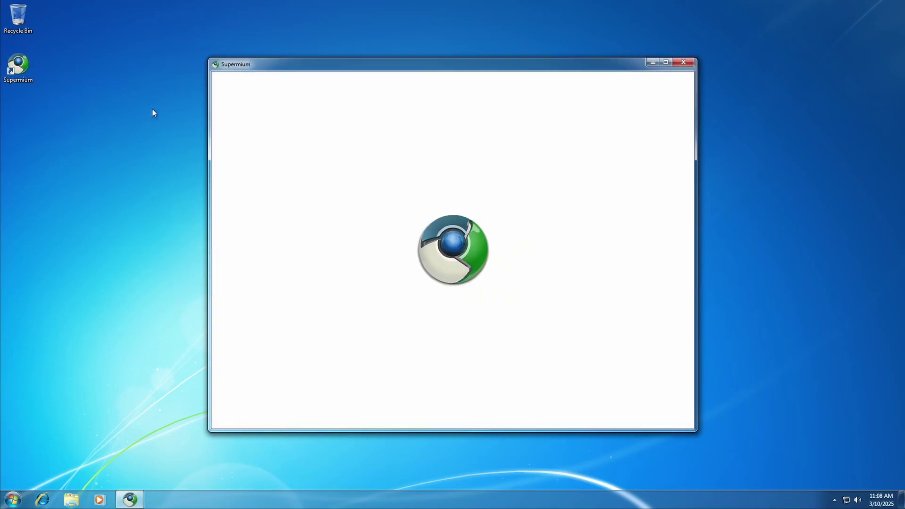
{"action": "left_click", "coordinate": [644, 409]}
{"action": "left_click", "coordinate": [586, 408]}
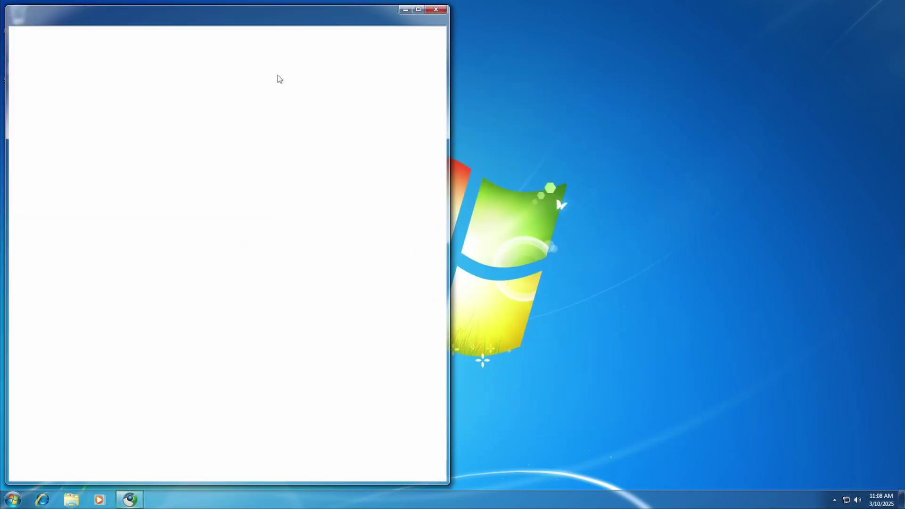
{"action": "left_click_drag", "start_coordinate": [450, 5], "coordinate": [530, 118]}
{"action": "left_click_drag", "start_coordinate": [273, 117], "coordinate": [439, 79]}
Step: Turn off the shortcuts on Supermium's new tab page and finish customising it
{"action": "left_click", "coordinate": [656, 411]}
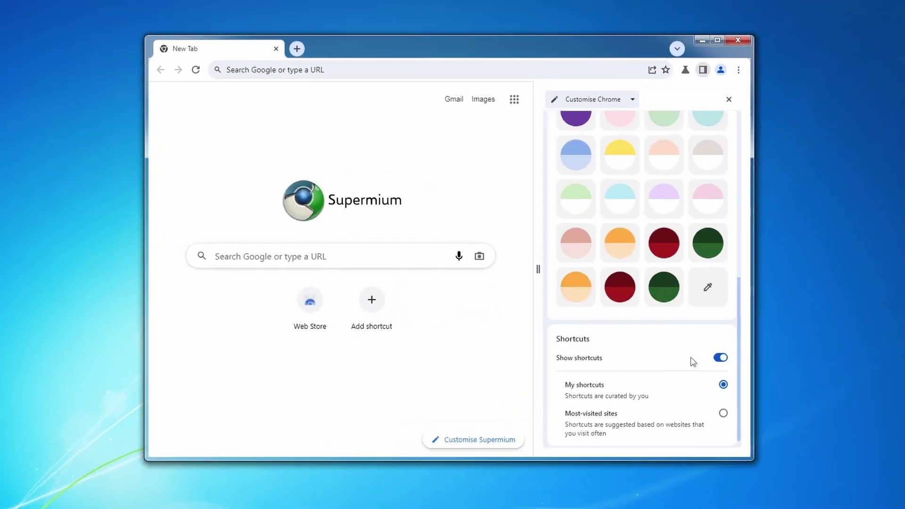
{"action": "left_click", "coordinate": [689, 117]}
Step: Search the Chrome Web Store for "ublock" and install the uBlock Origin Lite extension
{"action": "left_click", "coordinate": [772, 51]}
{"action": "mouse_move", "coordinate": [620, 167]}
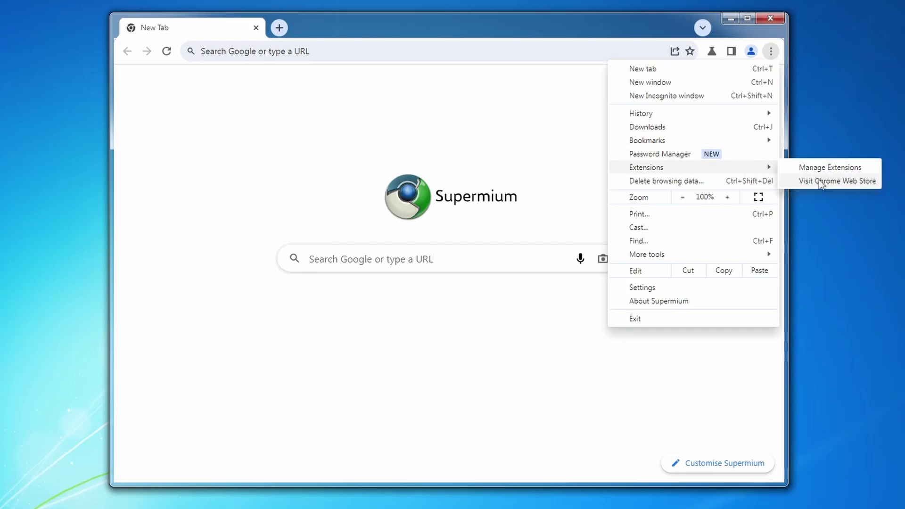
{"action": "left_click", "coordinate": [819, 183]}
{"action": "type", "text": "ublock"}
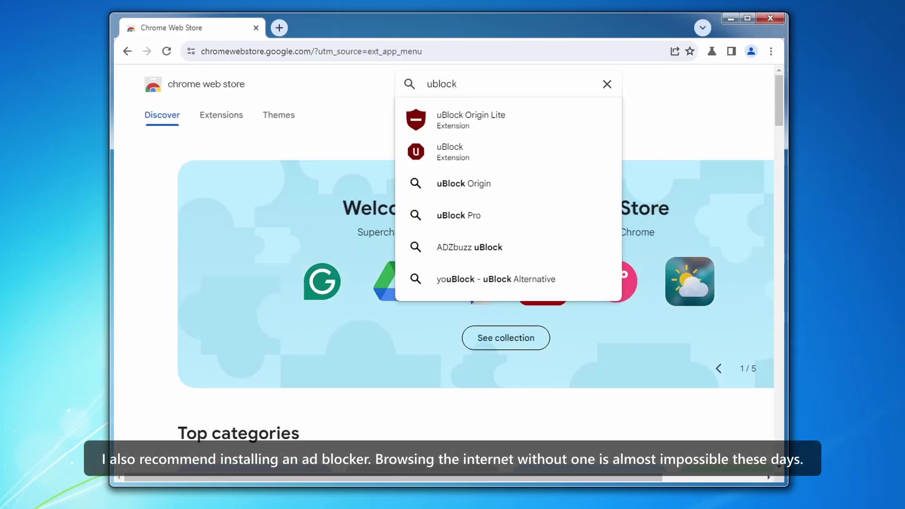
{"action": "left_click", "coordinate": [460, 132]}
{"action": "left_click", "coordinate": [473, 154]}
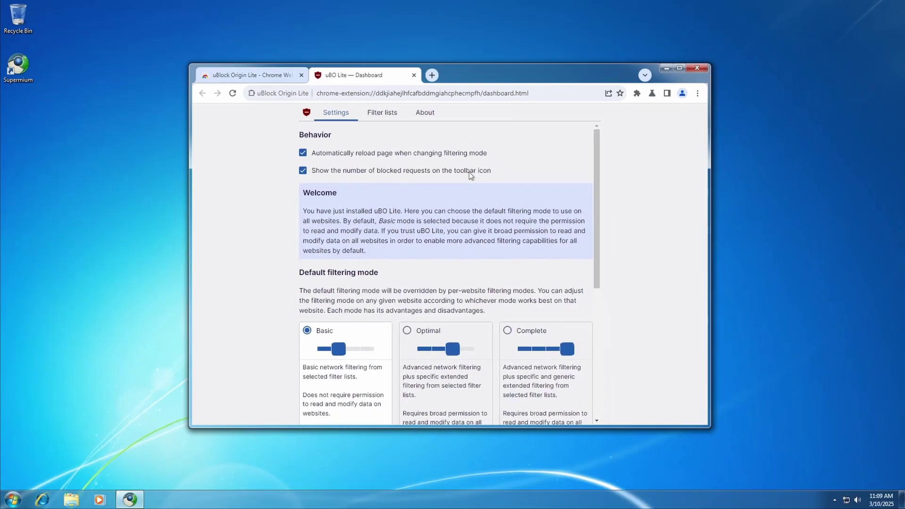
Step: Pin the uBlock Origin Lite extension and replace its dashboard and store tabs with a new tab
{"action": "left_click", "coordinate": [414, 75]}
{"action": "left_click", "coordinate": [637, 92]}
{"action": "left_click", "coordinate": [619, 161]}
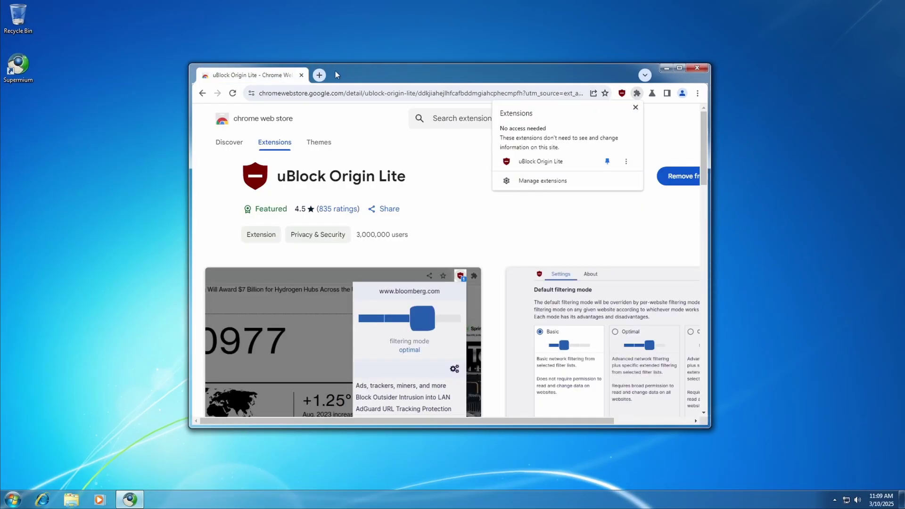
{"action": "left_click", "coordinate": [432, 75]}
{"action": "left_click", "coordinate": [302, 75]}
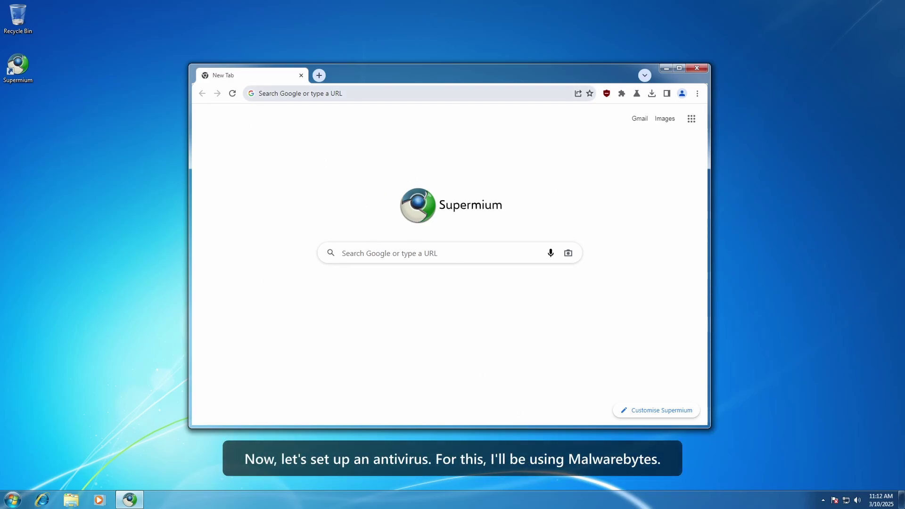
Step: Download the legacy Malwarebytes setup from downloads.malwarebytes.com/file/mb3-windows-legacy and show the file in its folder
{"action": "left_click", "coordinate": [306, 93]}
{"action": "type", "text": "https://downloads.malwarebytes.com/file/mb3-windows-legacy"}
{"action": "key", "text": "Return"}
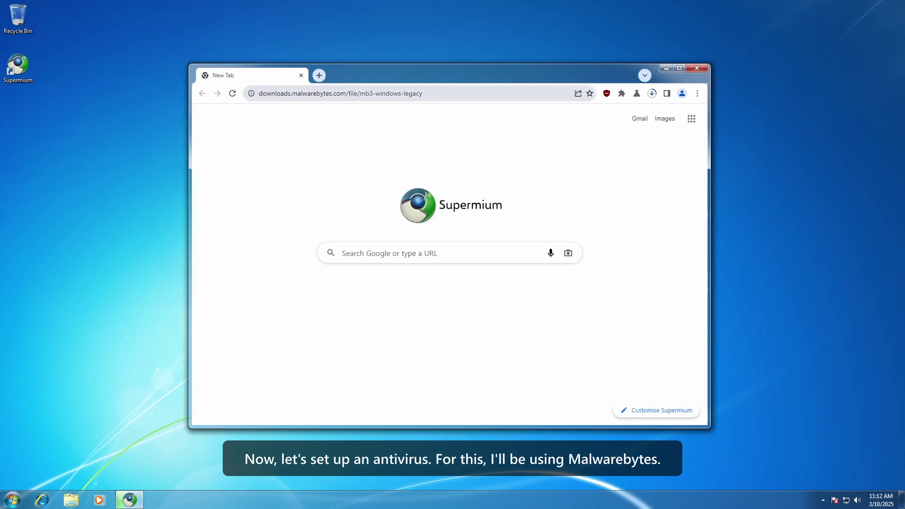
{"action": "left_click", "coordinate": [655, 94]}
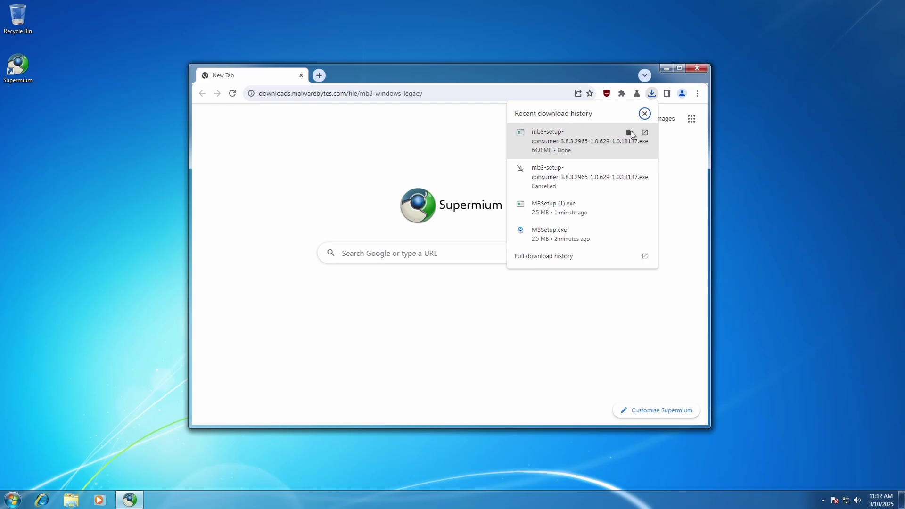
{"action": "left_click", "coordinate": [630, 132]}
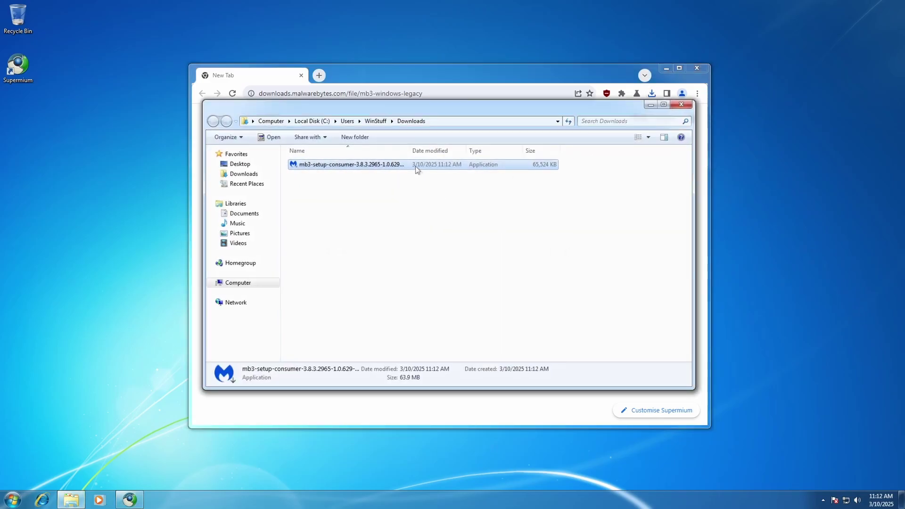
Step: Run the downloaded Malwarebytes setup with administrator approval and install it in English for a personal computer
{"action": "double_click", "coordinate": [417, 168]}
{"action": "left_click", "coordinate": [468, 258]}
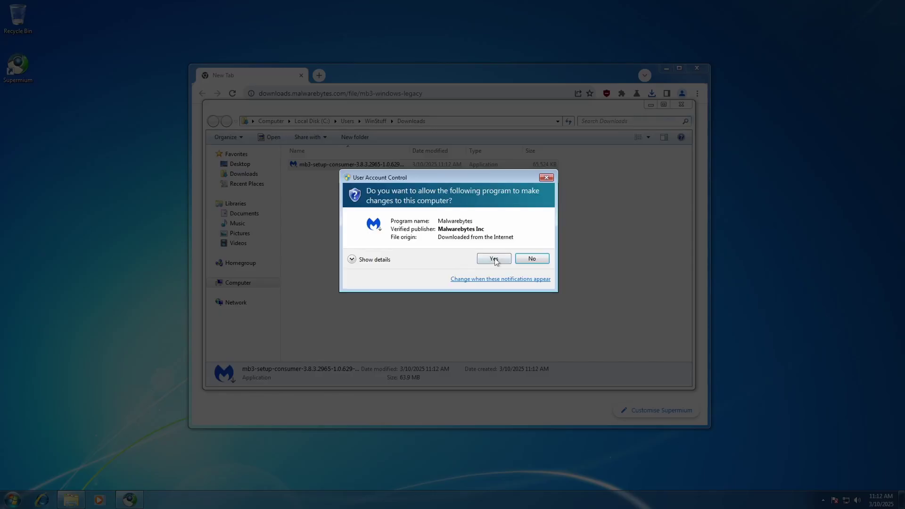
{"action": "left_click", "coordinate": [495, 259]}
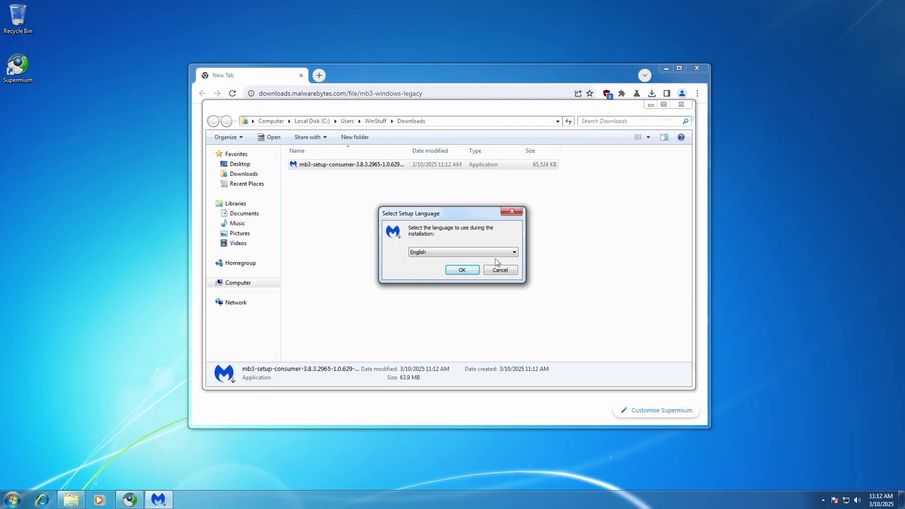
{"action": "left_click", "coordinate": [461, 270]}
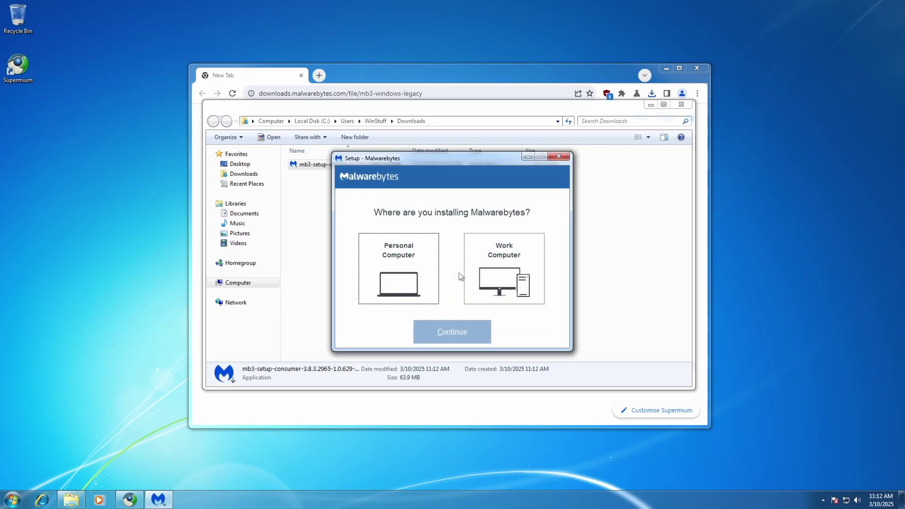
{"action": "left_click", "coordinate": [406, 282]}
{"action": "left_click", "coordinate": [453, 331]}
{"action": "left_click", "coordinate": [455, 322]}
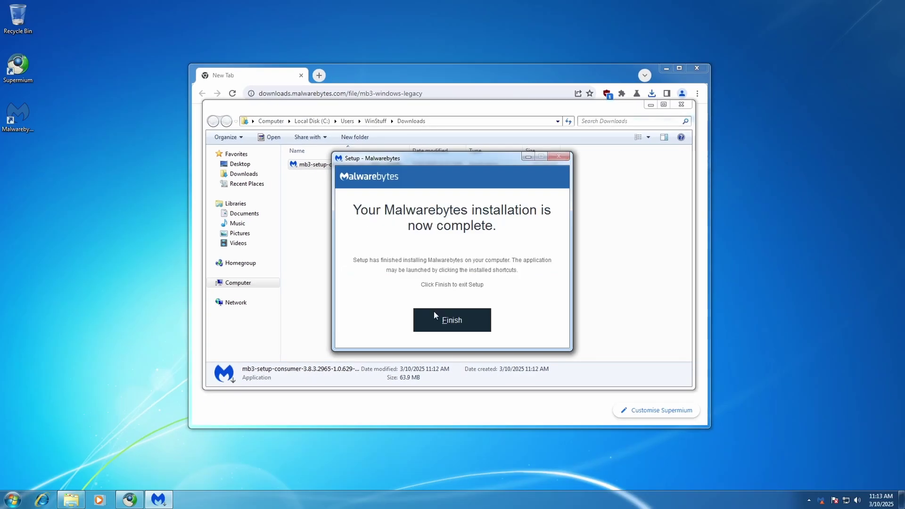
Step: Exit the completed Malwarebytes setup and close the Downloads folder and Supermium windows
{"action": "left_click", "coordinate": [434, 314]}
{"action": "left_click", "coordinate": [680, 107]}
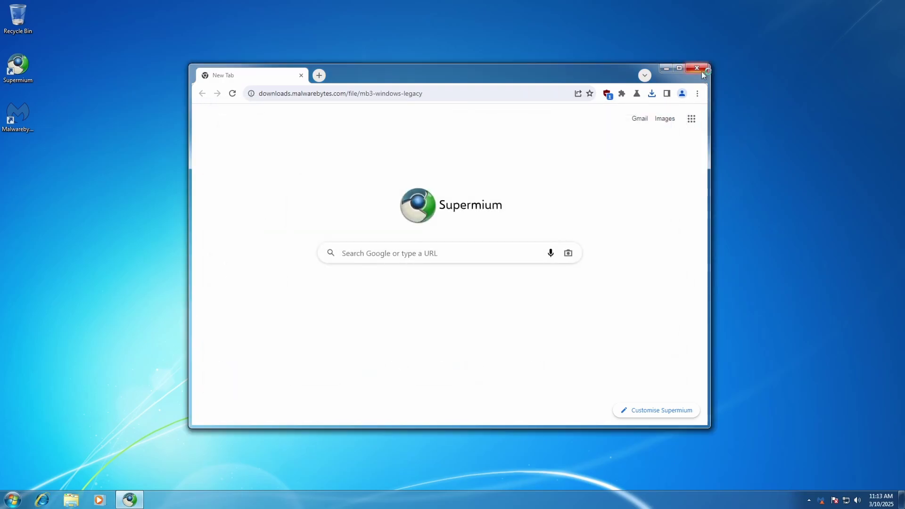
{"action": "left_click", "coordinate": [697, 69]}
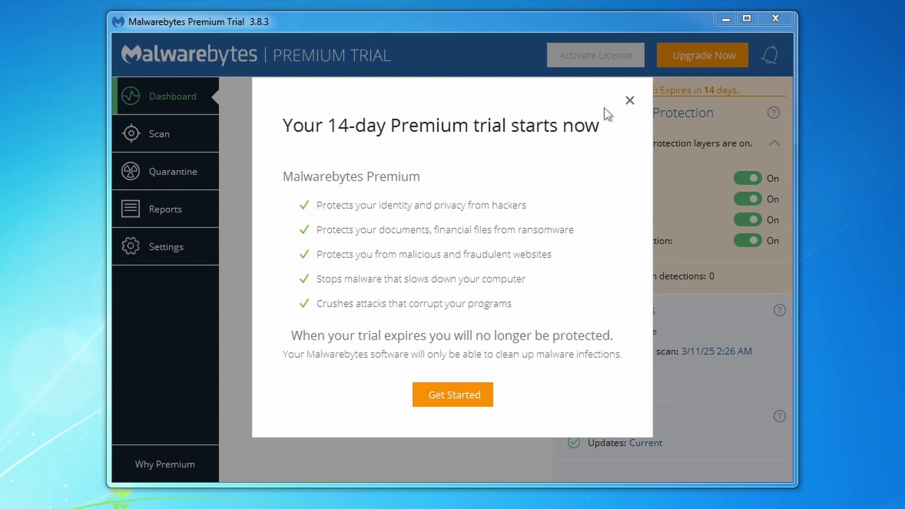
Step: Dismiss the Malwarebytes Premium trial notice and examine the Protection settings down to the startup and quarantine options
{"action": "left_click", "coordinate": [630, 100]}
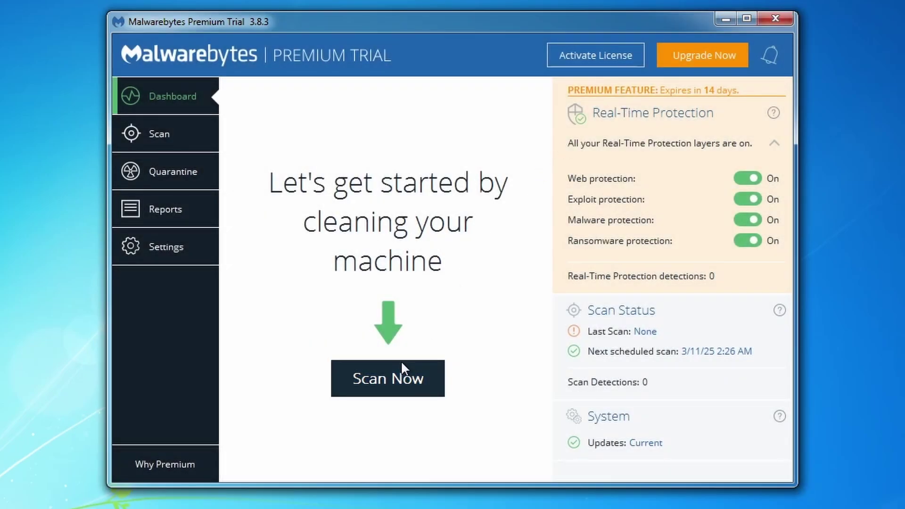
{"action": "left_click", "coordinate": [176, 255]}
{"action": "left_click", "coordinate": [335, 108]}
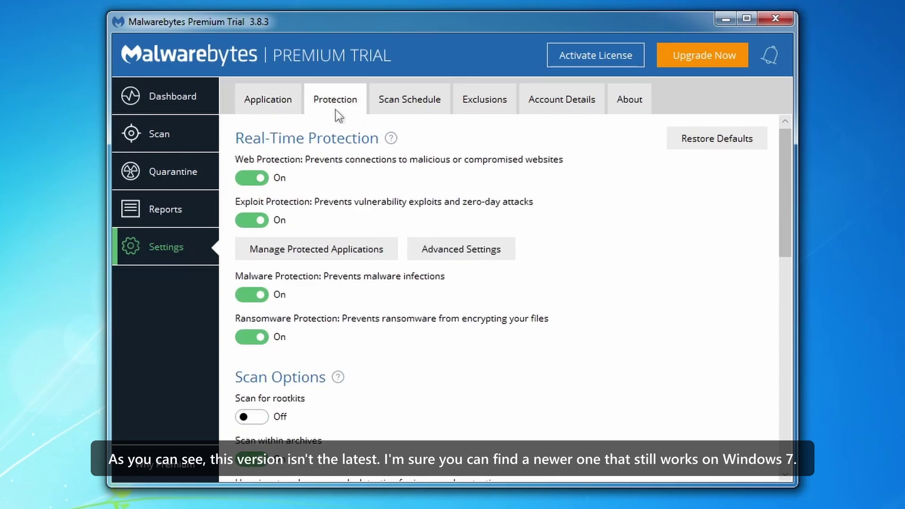
{"action": "scroll", "coordinate": [347, 303], "scroll_direction": "down", "scroll_amount": 9}
{"action": "scroll", "coordinate": [730, 302], "scroll_direction": "down", "scroll_amount": 3}
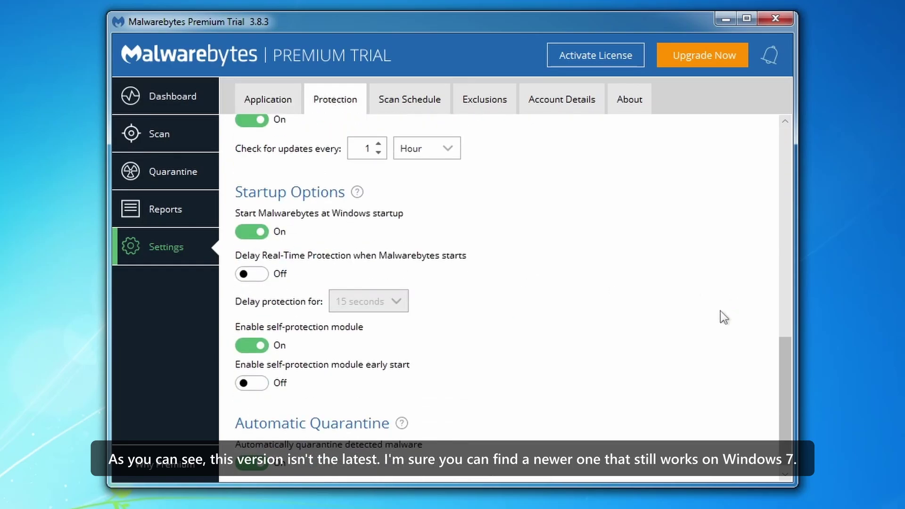
Step: Examine the About, Account Details, Exclusions, Scan Schedule and Application pages of the Malwarebytes settings
{"action": "left_click", "coordinate": [629, 97]}
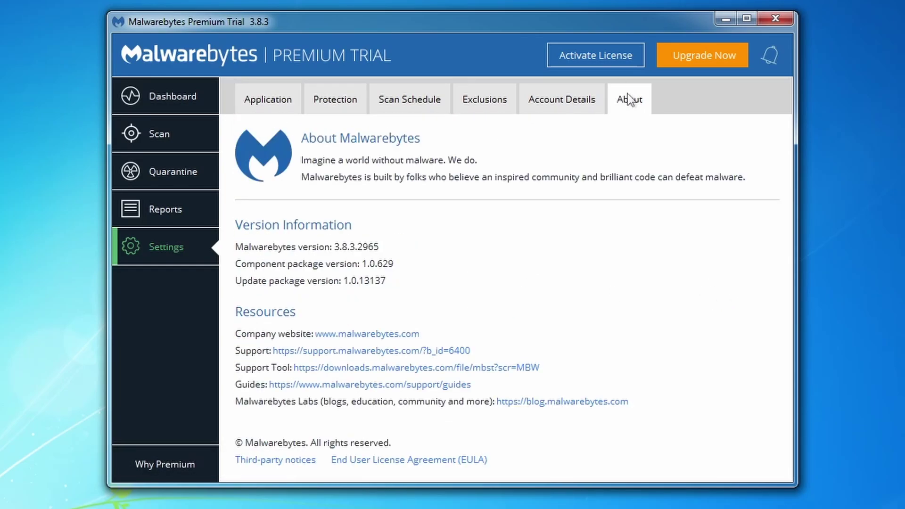
{"action": "left_click", "coordinate": [593, 105]}
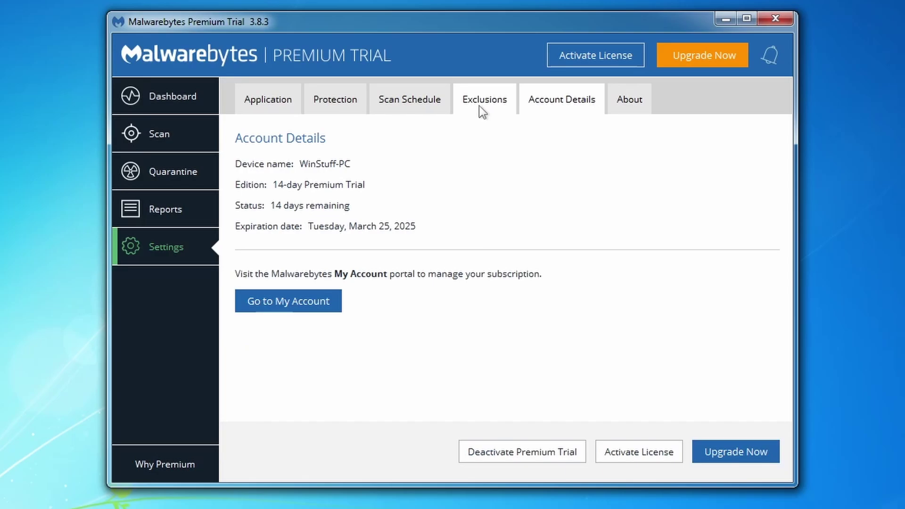
{"action": "left_click", "coordinate": [478, 103]}
{"action": "left_click", "coordinate": [409, 102]}
{"action": "left_click", "coordinate": [264, 105]}
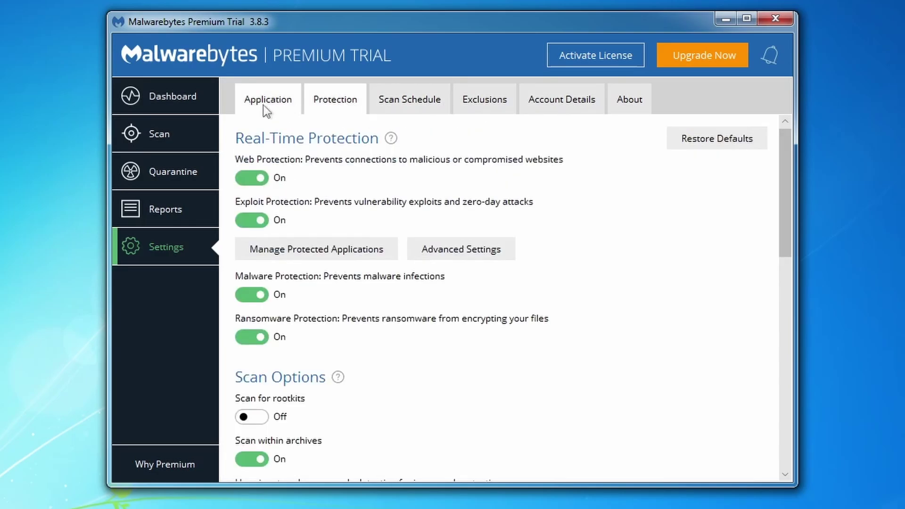
Step: Review the Malwarebytes scan methods and start a scan from the dashboard
{"action": "left_click", "coordinate": [163, 123]}
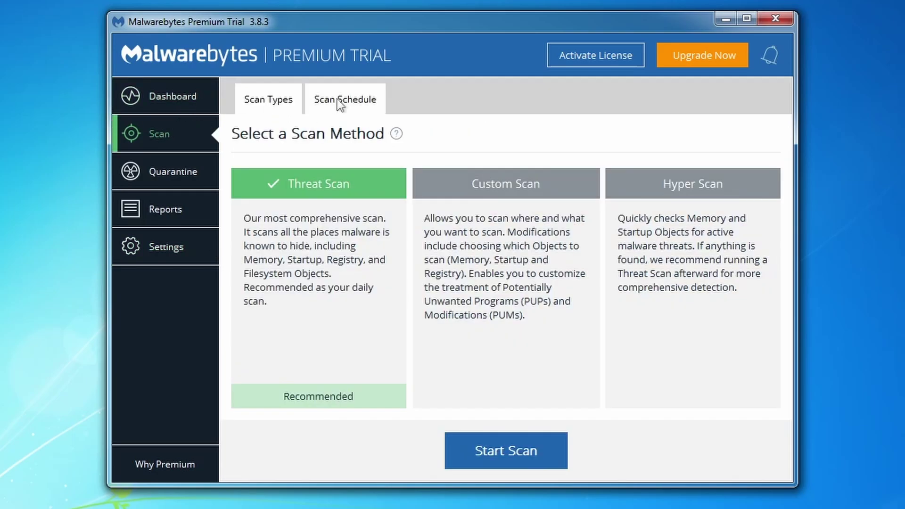
{"action": "left_click", "coordinate": [165, 95]}
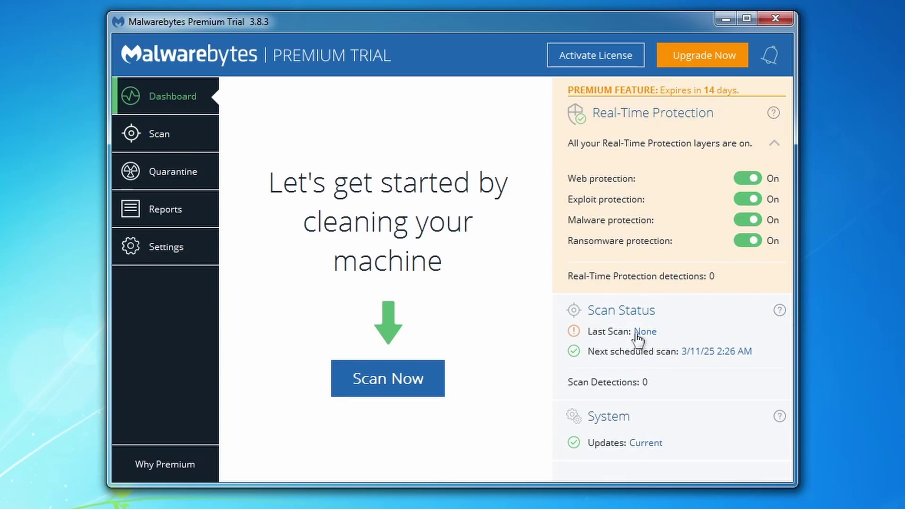
{"action": "left_click", "coordinate": [377, 385]}
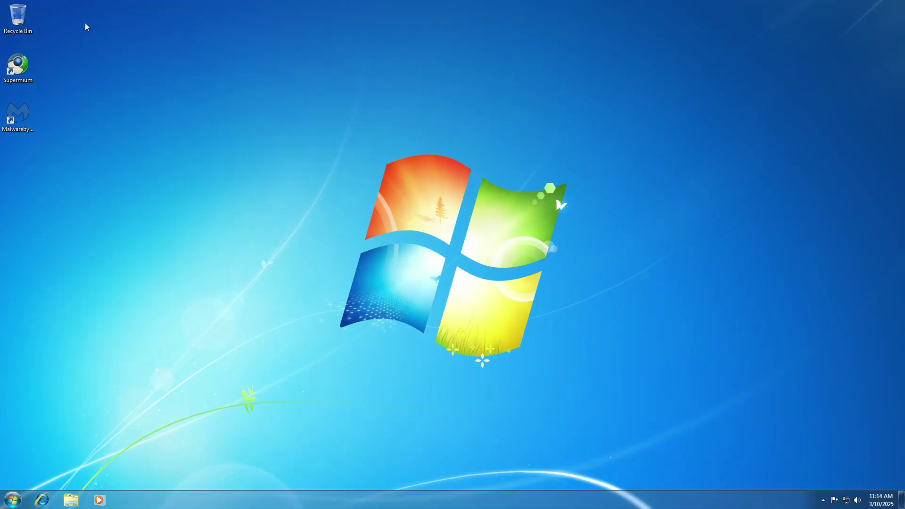
Step: Switch to Supermium, go to libreoffice.org and download LibreOffice 25.2.1 for Windows (64-bit)
{"action": "double_click", "coordinate": [18, 66]}
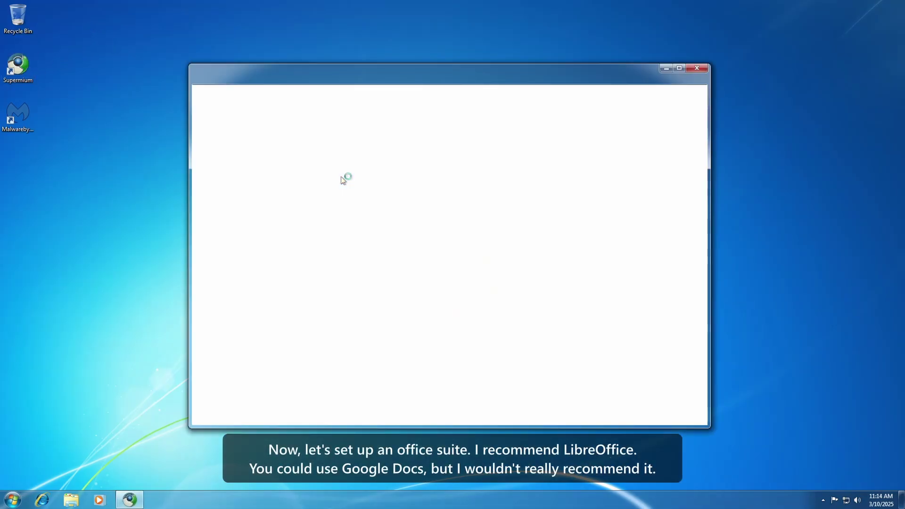
{"action": "type", "text": "libreoffi"}
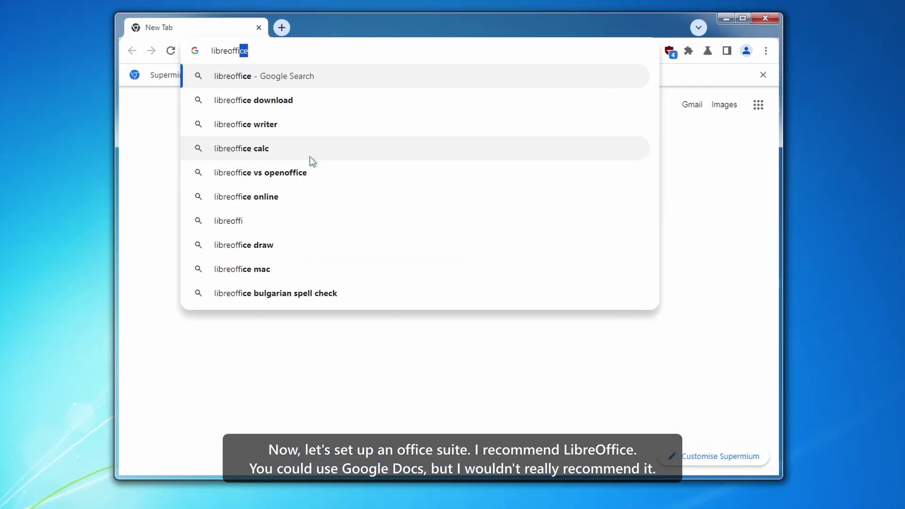
{"action": "type", "text": "ce.org"}
{"action": "key", "text": "Return"}
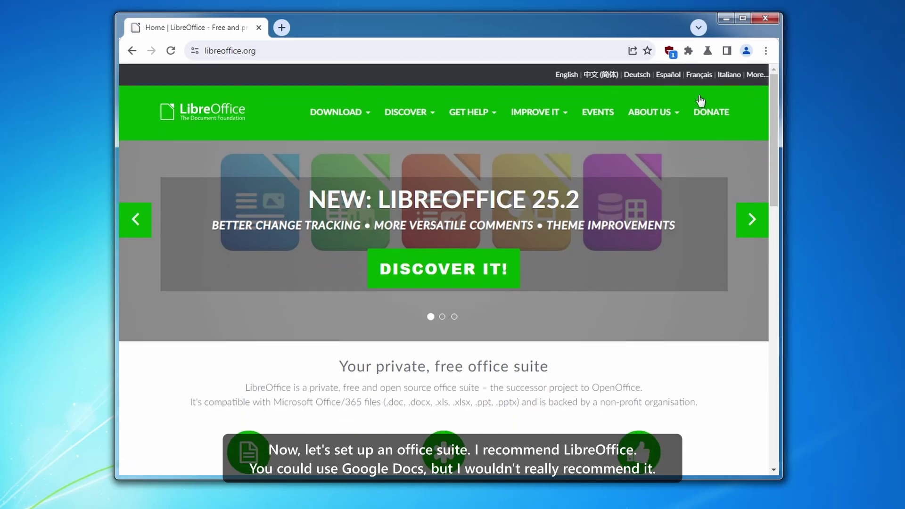
{"action": "mouse_move", "coordinate": [344, 112]}
{"action": "left_click", "coordinate": [343, 151]}
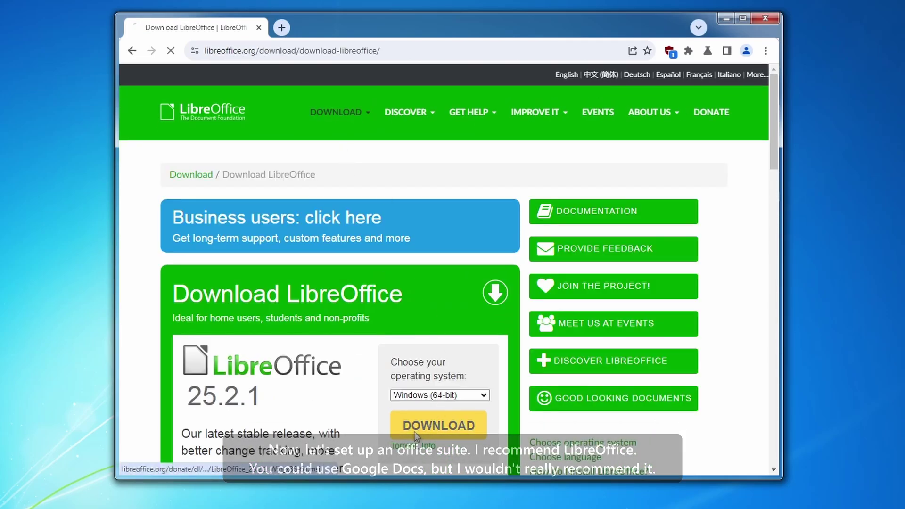
{"action": "left_click", "coordinate": [415, 429]}
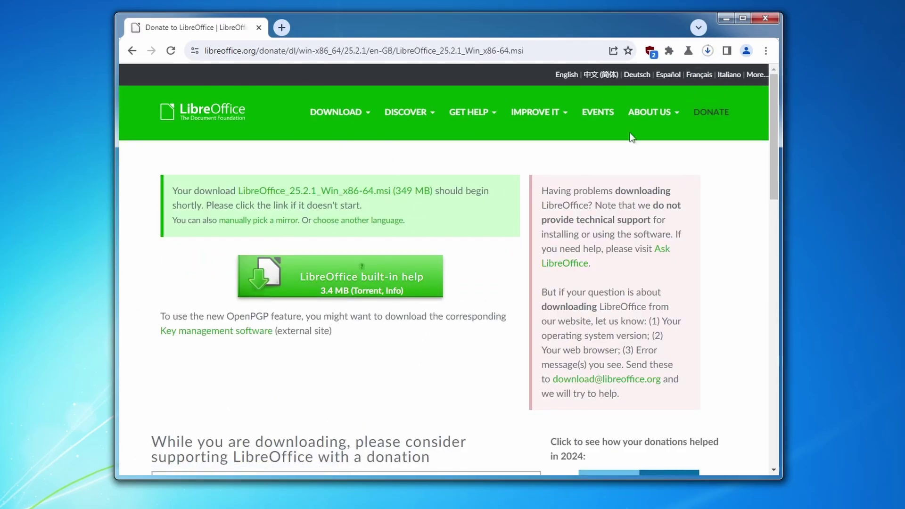
Step: Open the full download history, clear all its earlier entries and close the LibreOffice donation tab
{"action": "left_click", "coordinate": [708, 51]}
{"action": "left_click", "coordinate": [557, 299]}
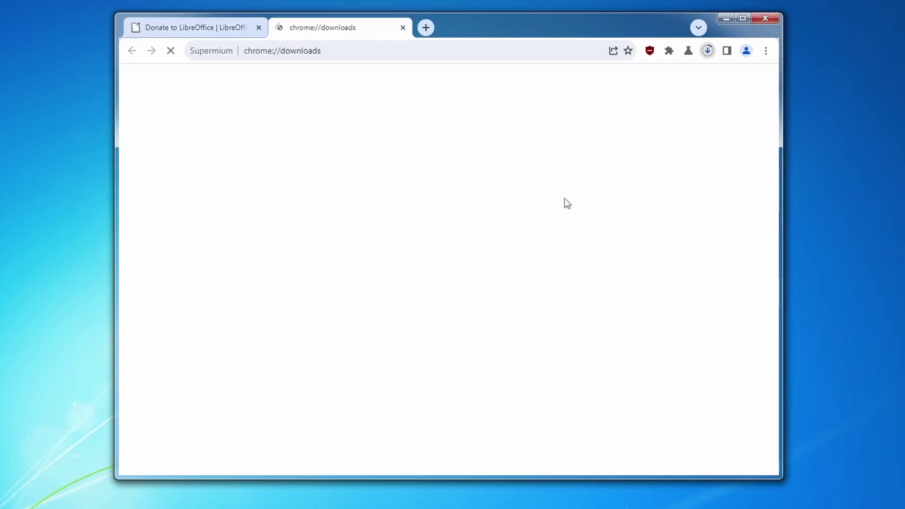
{"action": "left_click", "coordinate": [759, 81]}
{"action": "left_click", "coordinate": [700, 89]}
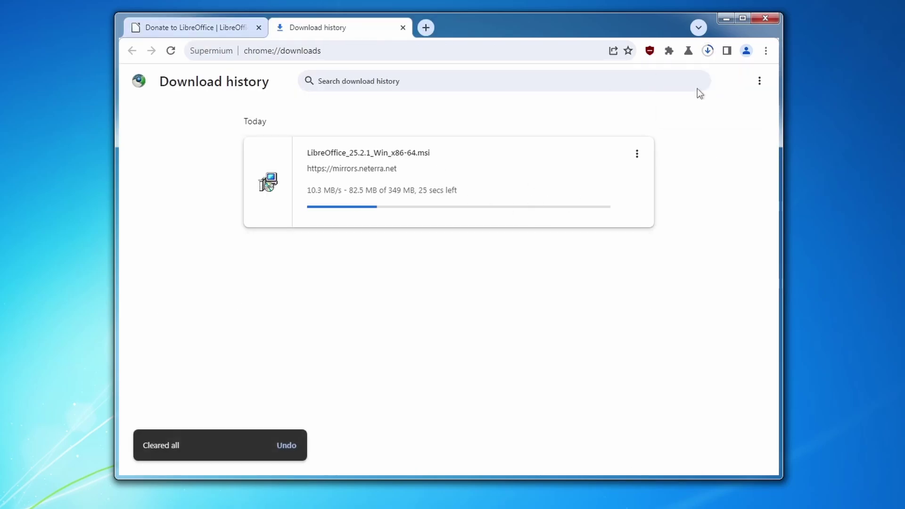
{"action": "left_click", "coordinate": [259, 27]}
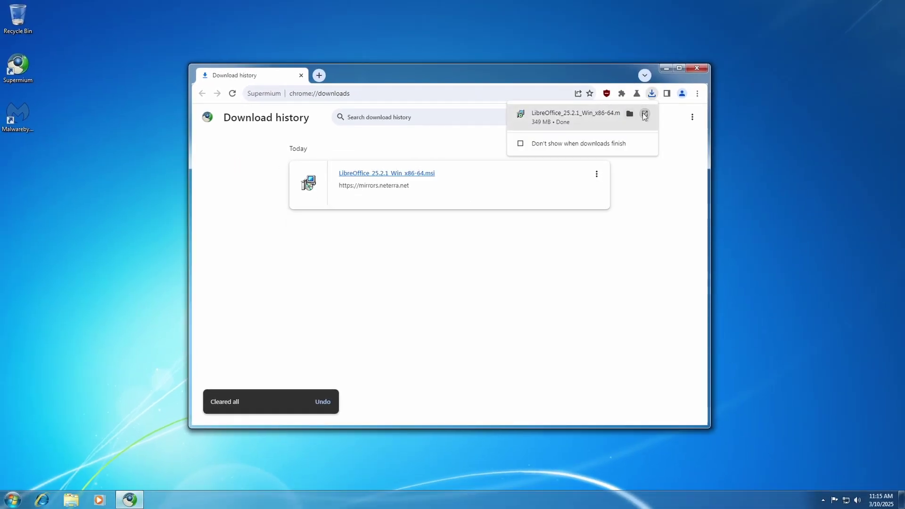
Step: Run the downloaded LibreOffice installer, install it with default options and administrator approval, and finish the wizard
{"action": "left_click", "coordinate": [645, 114]}
{"action": "left_click", "coordinate": [479, 256]}
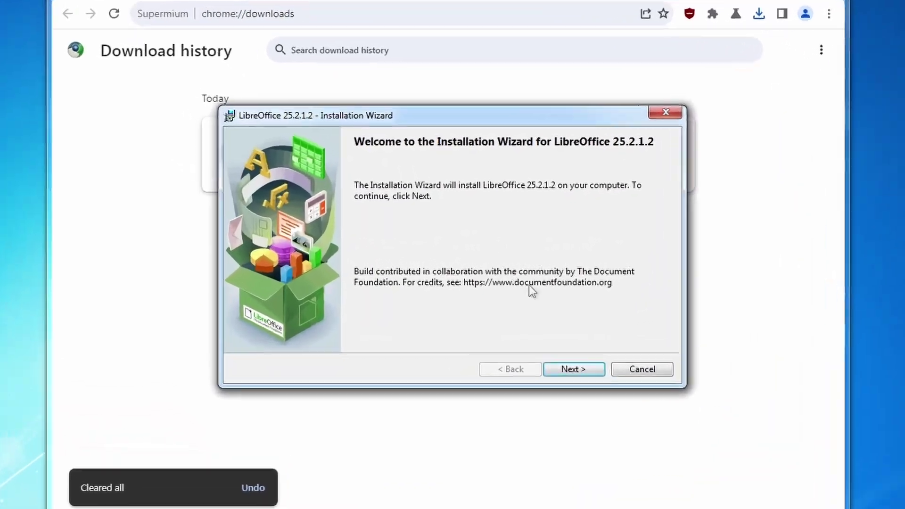
{"action": "left_click", "coordinate": [574, 369]}
{"action": "left_click", "coordinate": [574, 369]}
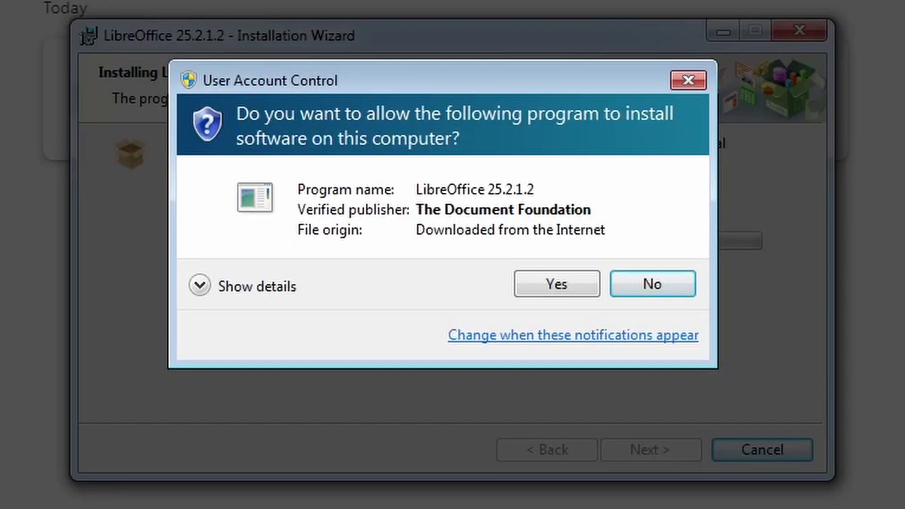
{"action": "left_click", "coordinate": [556, 283]}
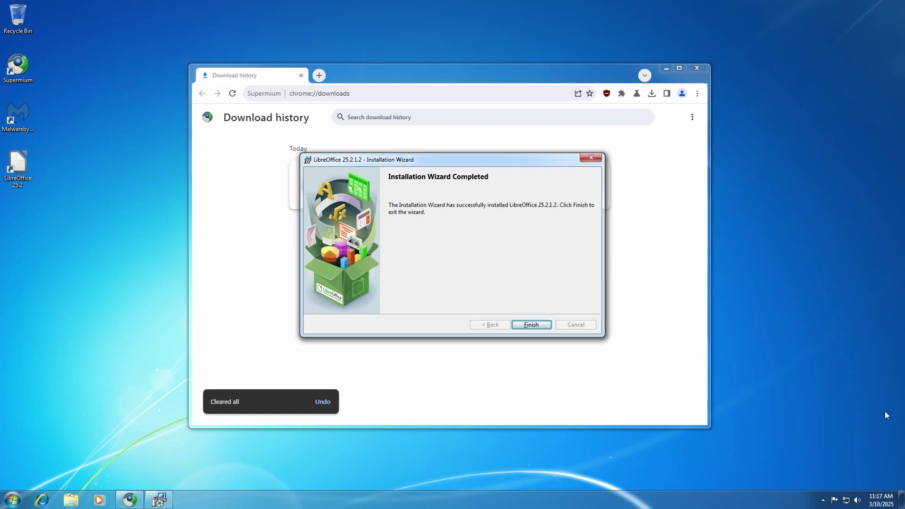
{"action": "key", "text": "Return"}
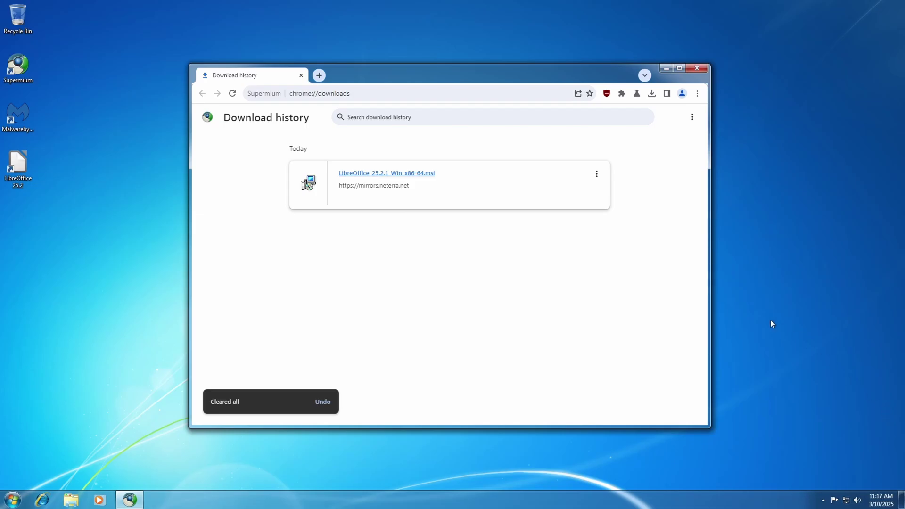
Step: Close Supermium, launch LibreOffice, create a new Writer document and narrow its window
{"action": "left_click", "coordinate": [695, 70]}
{"action": "double_click", "coordinate": [17, 166]}
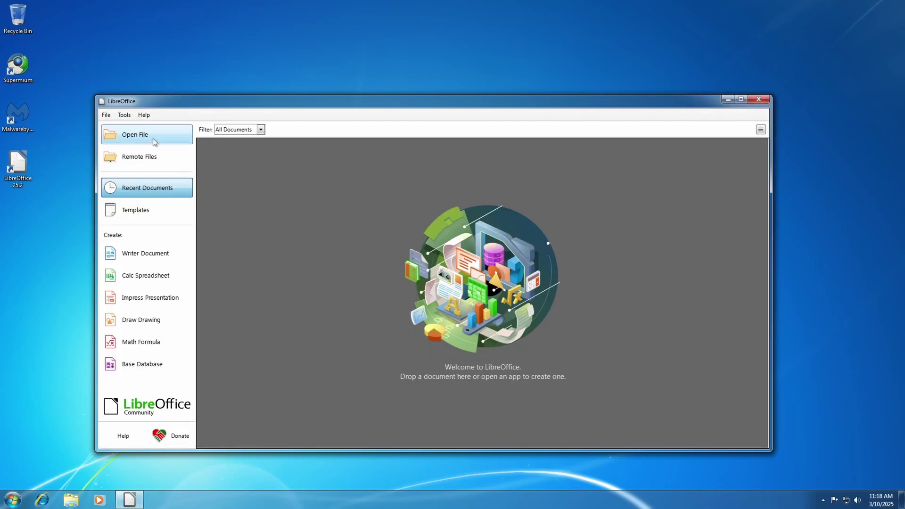
{"action": "left_click", "coordinate": [139, 253]}
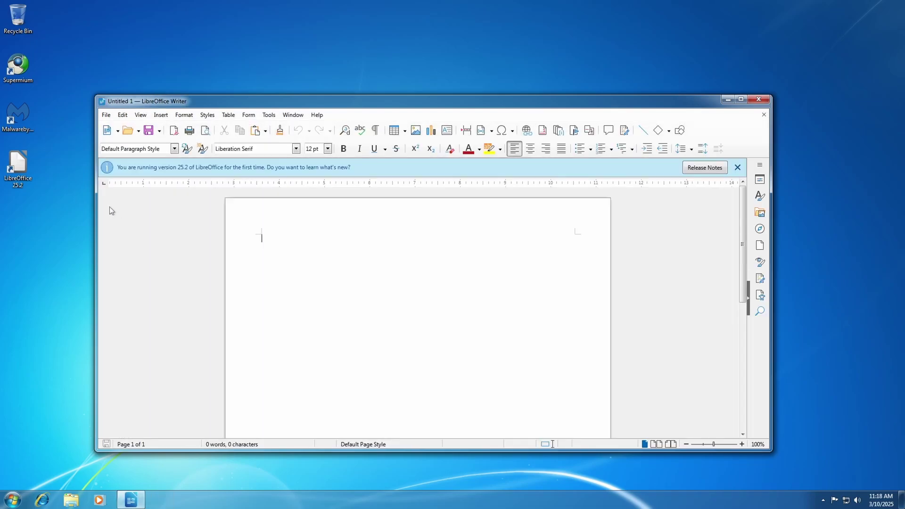
{"action": "left_click_drag", "start_coordinate": [96, 191], "coordinate": [225, 191]}
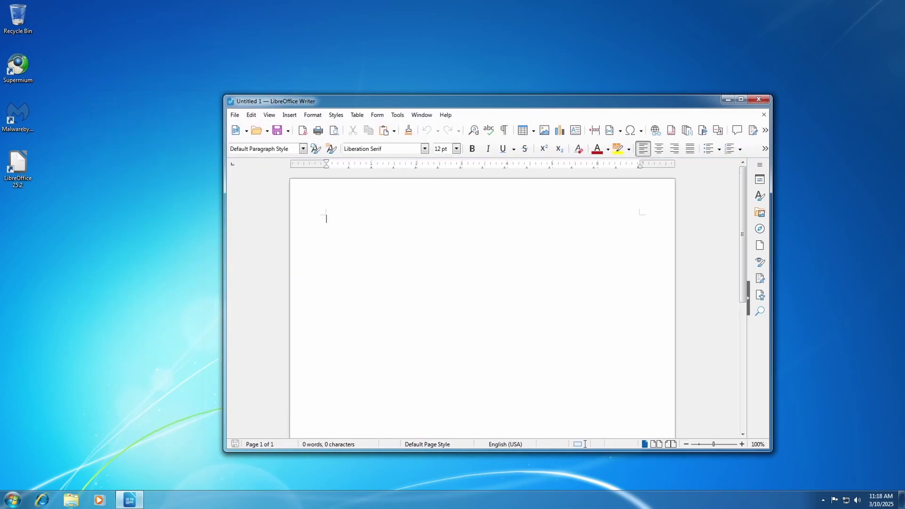
Step: Enter the test text "Windows 7!!!" in the blank document, erase it and close Writer without saving
{"action": "key", "text": "ctrl+a"}
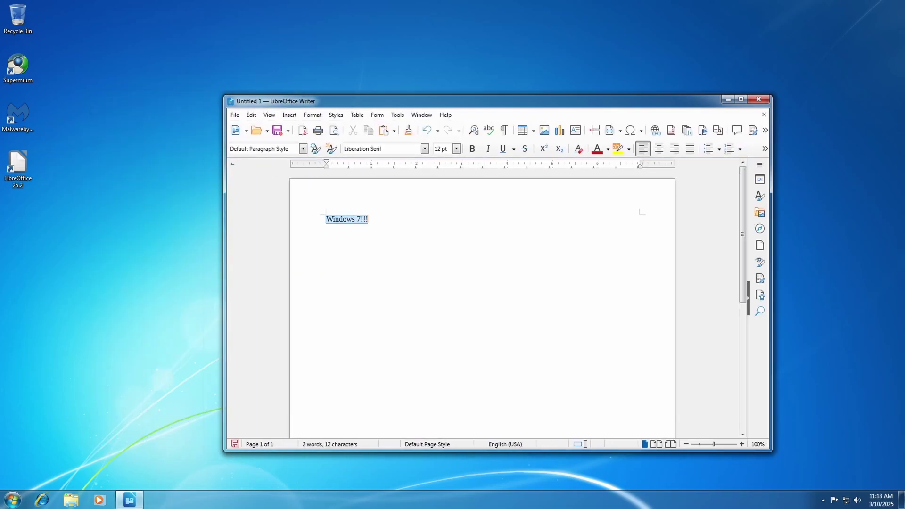
{"action": "key", "text": "BackSpace"}
{"action": "left_click", "coordinate": [751, 99]}
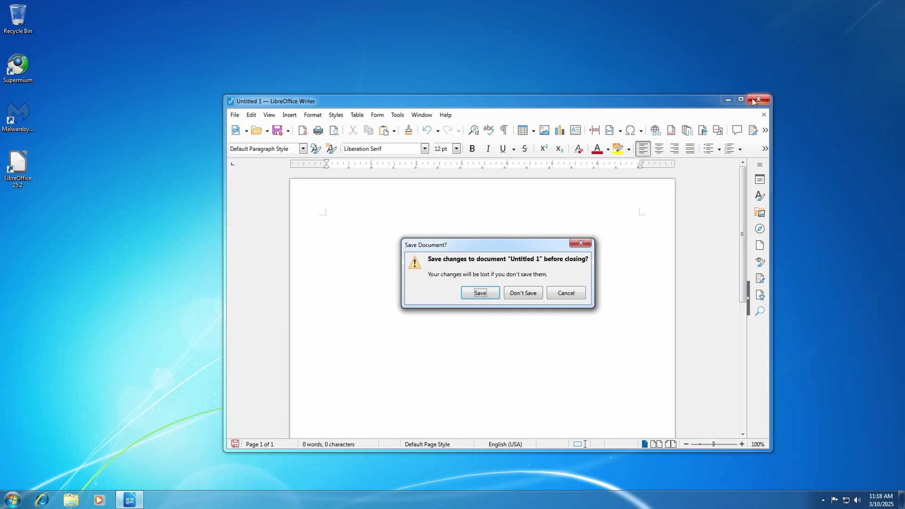
{"action": "left_click", "coordinate": [529, 296]}
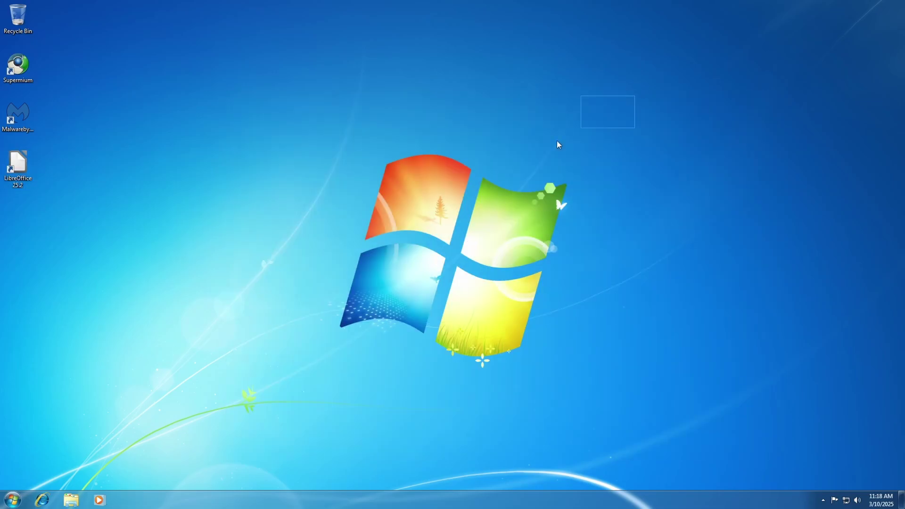
Step: Switch to Supermium, go to codecguide.com and download K-Lite Codec Pack 18.8.0 Standard from Server 1
{"action": "double_click", "coordinate": [17, 66]}
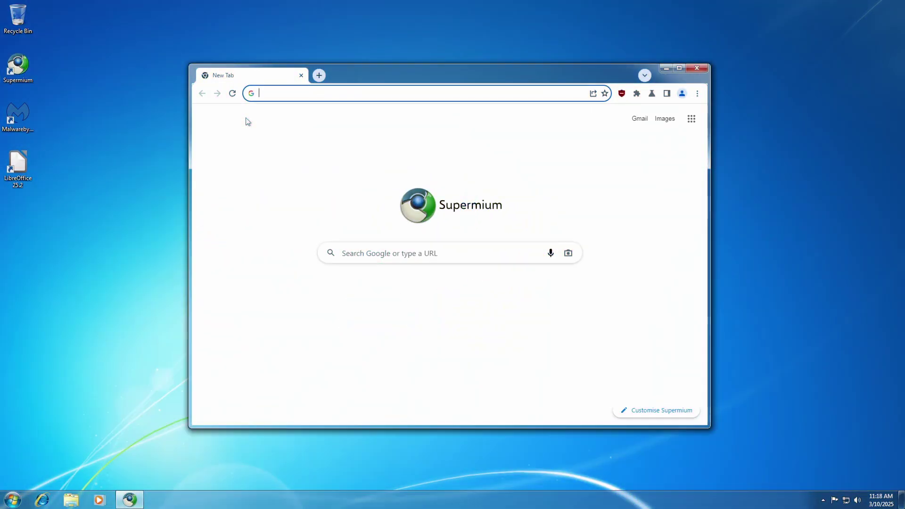
{"action": "type", "text": "codecguide.com"}
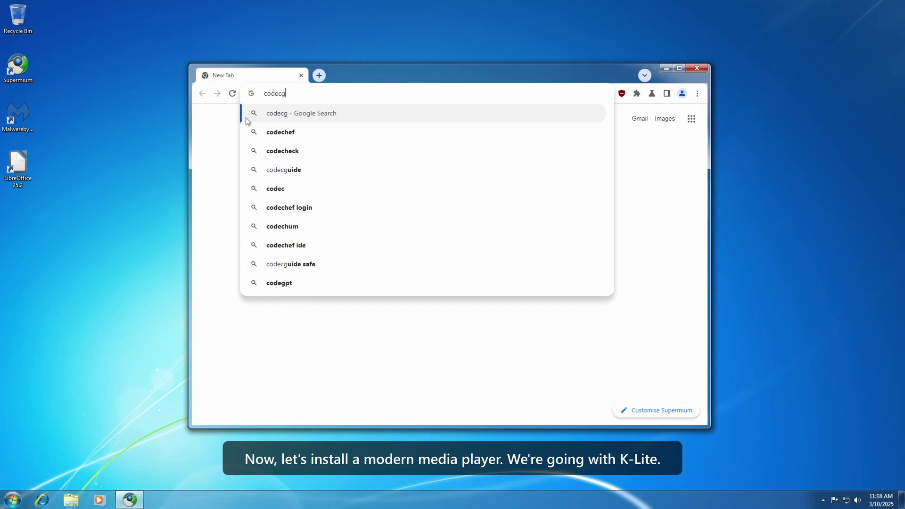
{"action": "key", "text": "Return"}
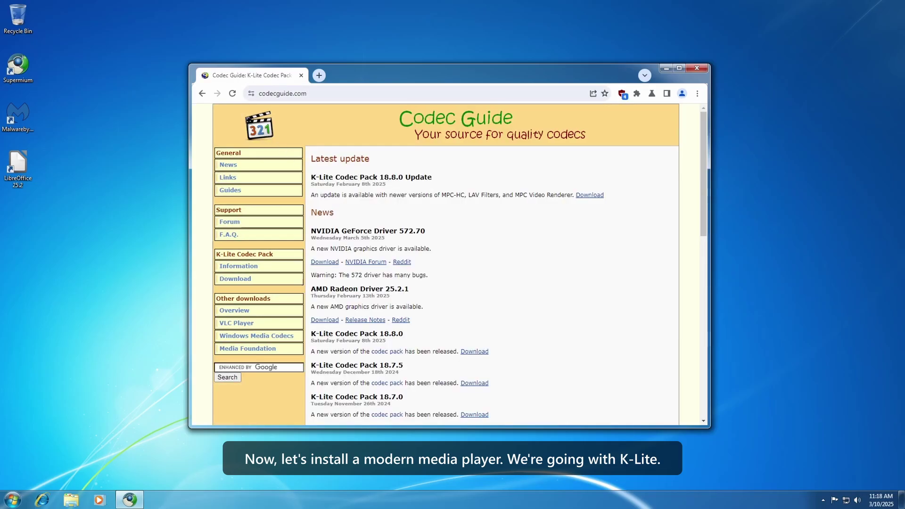
{"action": "left_click", "coordinate": [235, 279]}
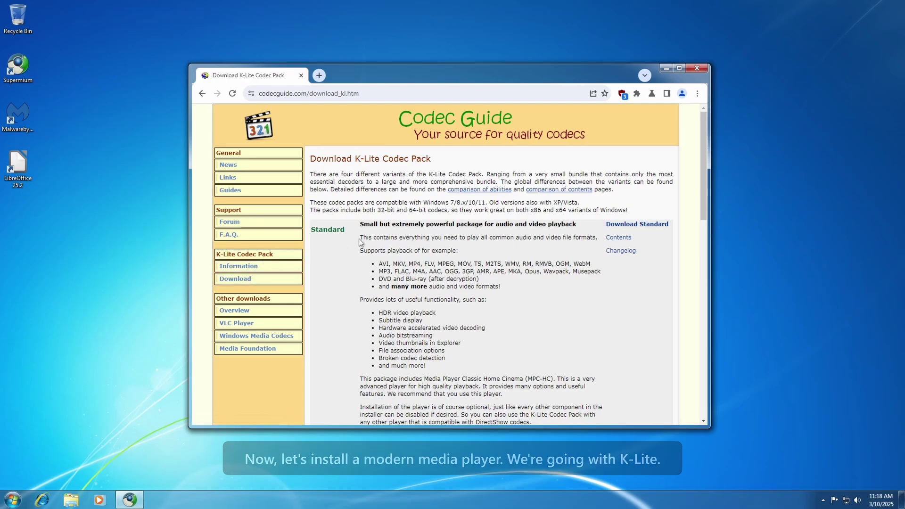
{"action": "left_click", "coordinate": [635, 225]}
{"action": "left_click", "coordinate": [350, 307]}
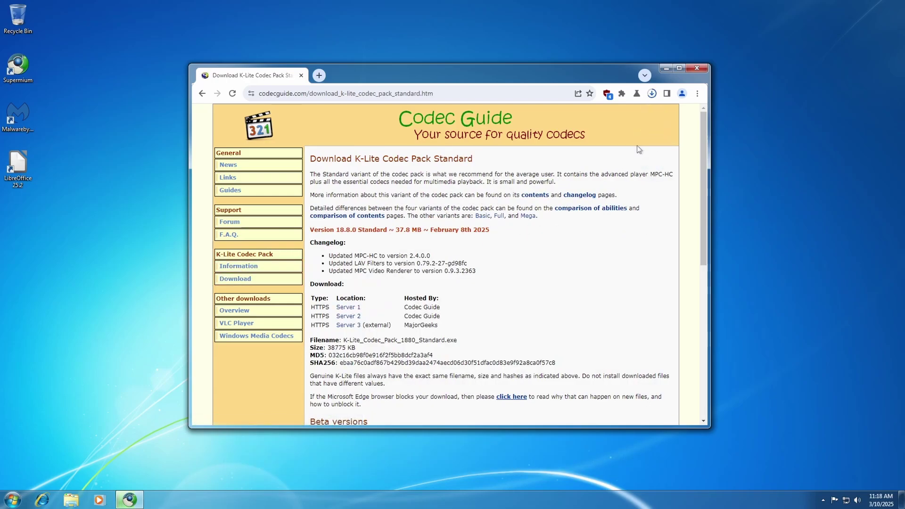
Step: Run the downloaded K-Lite Codec Pack installer and continue with the Normal installation mode
{"action": "left_click", "coordinate": [616, 111]}
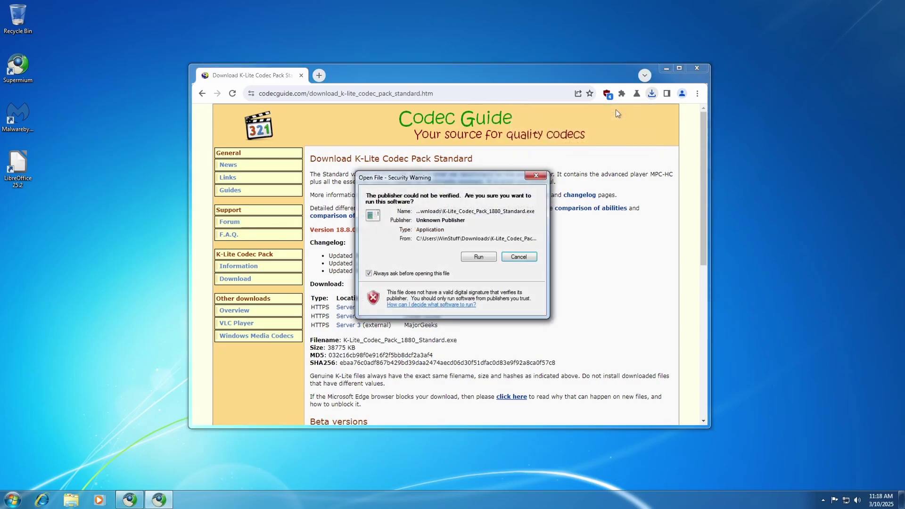
{"action": "left_click", "coordinate": [479, 257]}
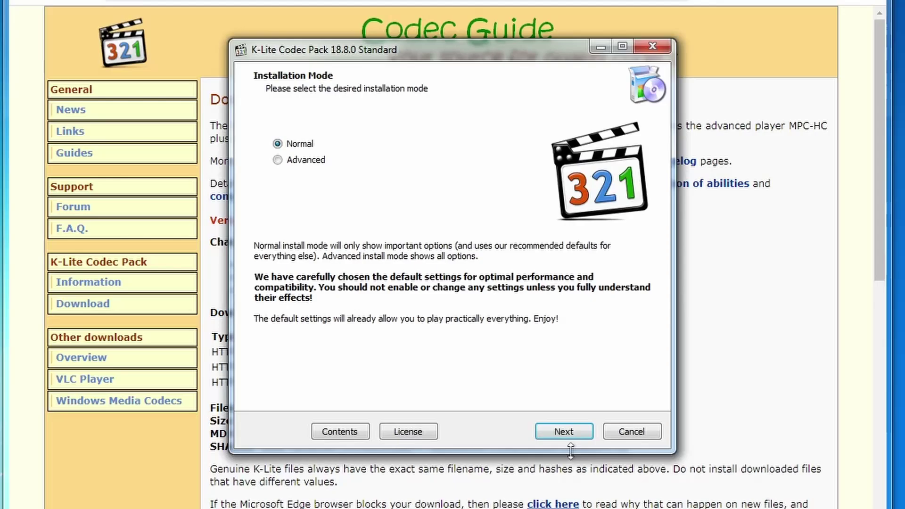
{"action": "left_click", "coordinate": [571, 433]}
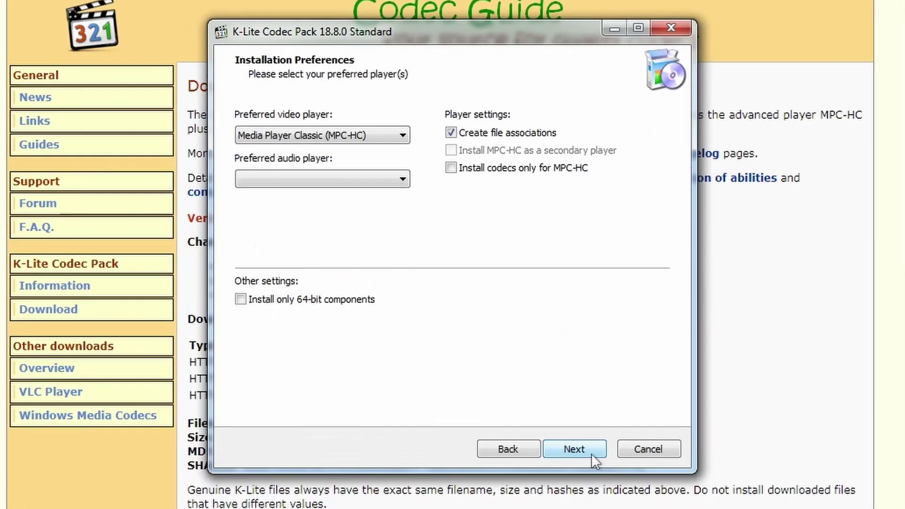
Step: Choose a preferred audio player for K-Lite and enable the Media Player Classic shortcut on the desktop
{"action": "left_click", "coordinate": [323, 176]}
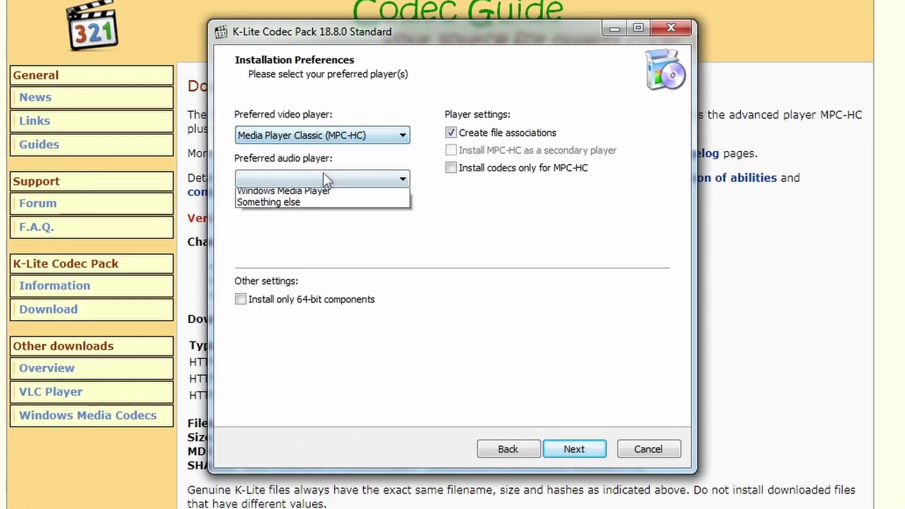
{"action": "left_click", "coordinate": [330, 193]}
{"action": "left_click", "coordinate": [576, 440]}
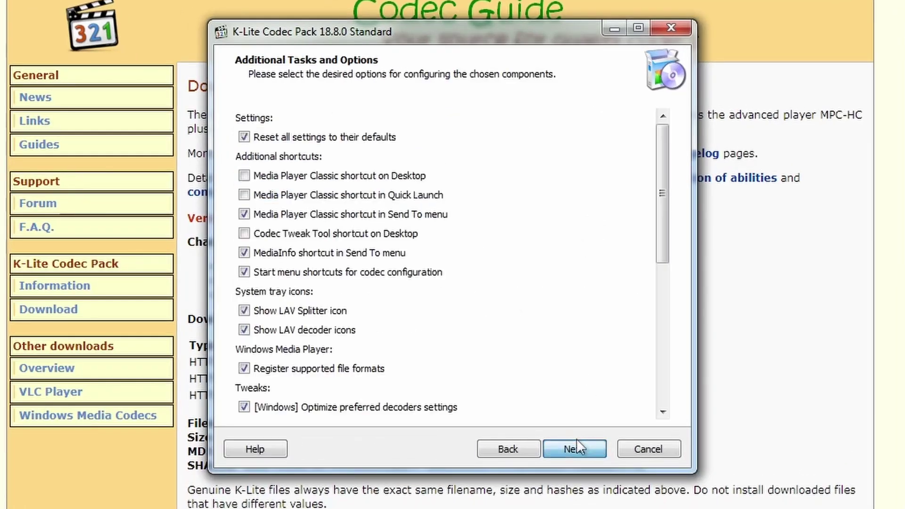
{"action": "left_click", "coordinate": [353, 175]}
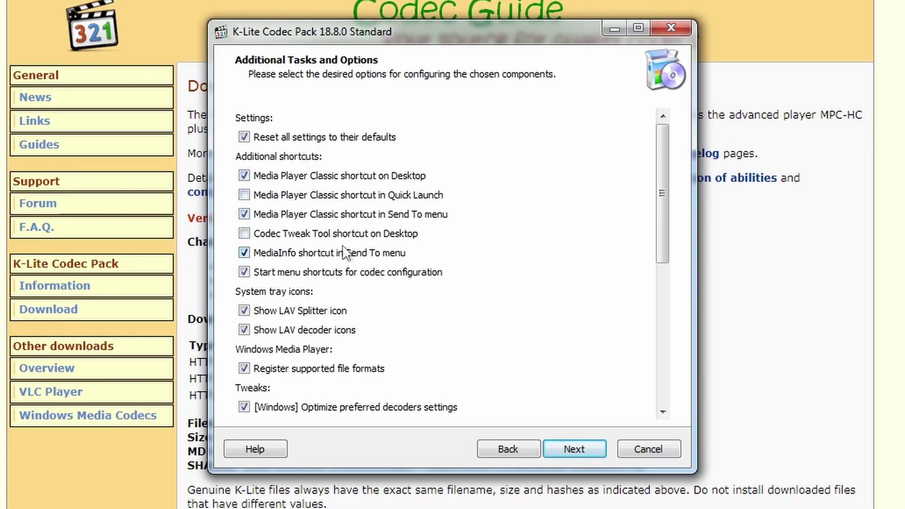
Step: Keep the default options on the remaining K-Lite Codec Pack setup pages, install the pack and finish setup without running Codec Tweak Tool
{"action": "left_click", "coordinate": [575, 447]}
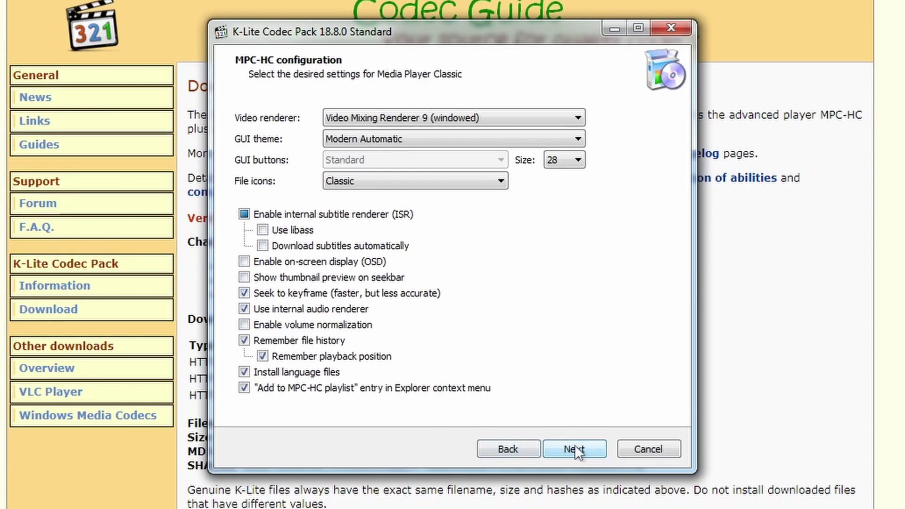
{"action": "left_click", "coordinate": [576, 446]}
{"action": "left_click", "coordinate": [580, 449]}
{"action": "left_click", "coordinate": [580, 449]}
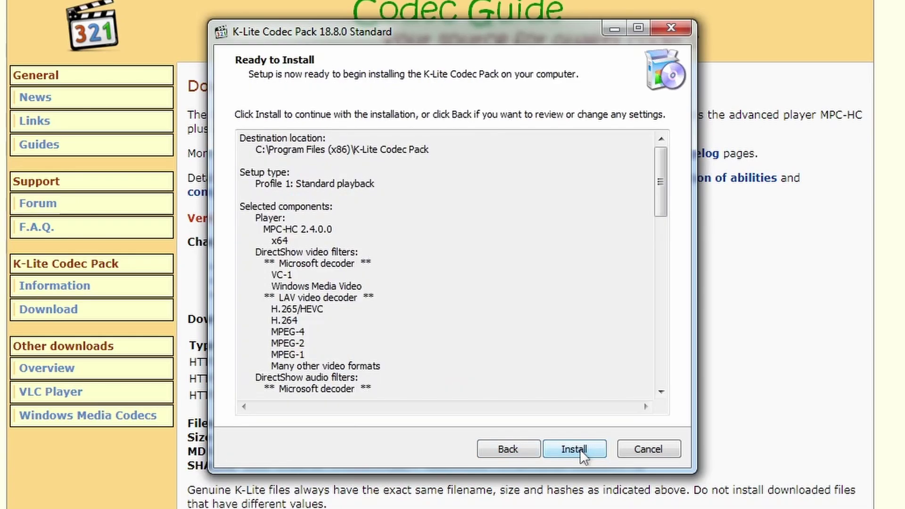
{"action": "left_click", "coordinate": [580, 449]}
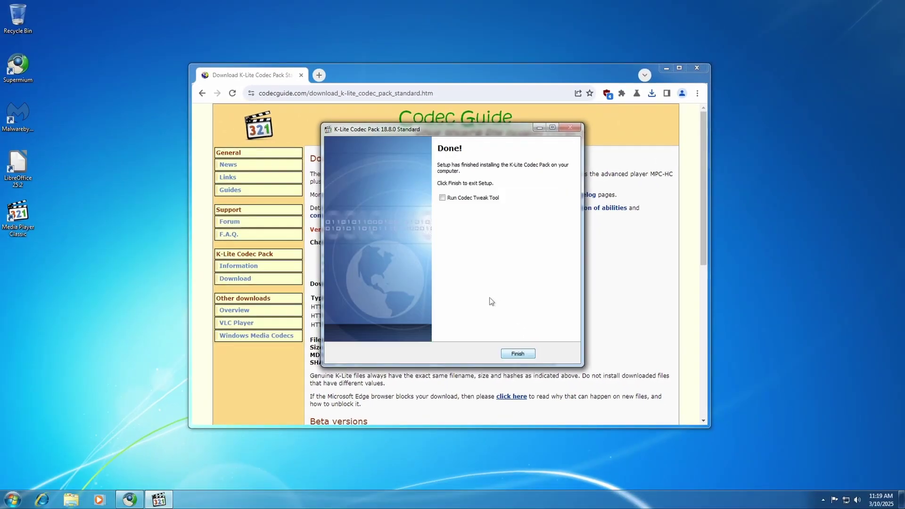
{"action": "key", "text": "Return"}
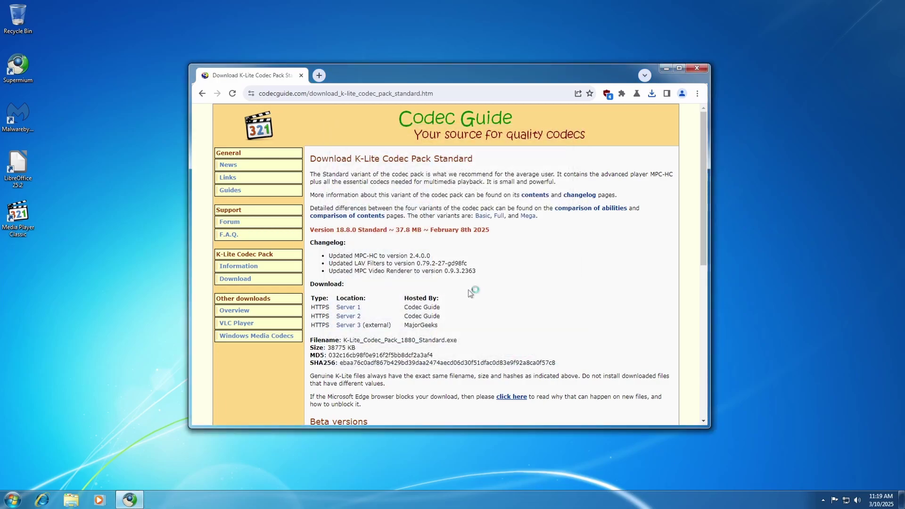
Step: Close the browser and launch Media Player Classic from its desktop shortcut to try it out
{"action": "left_click", "coordinate": [696, 69]}
{"action": "double_click", "coordinate": [17, 217]}
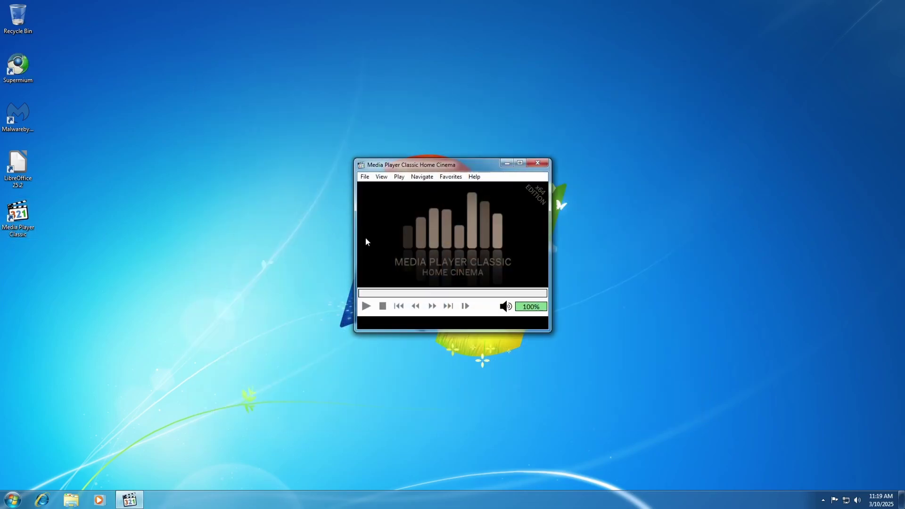
{"action": "left_click_drag", "start_coordinate": [393, 167], "coordinate": [395, 176]}
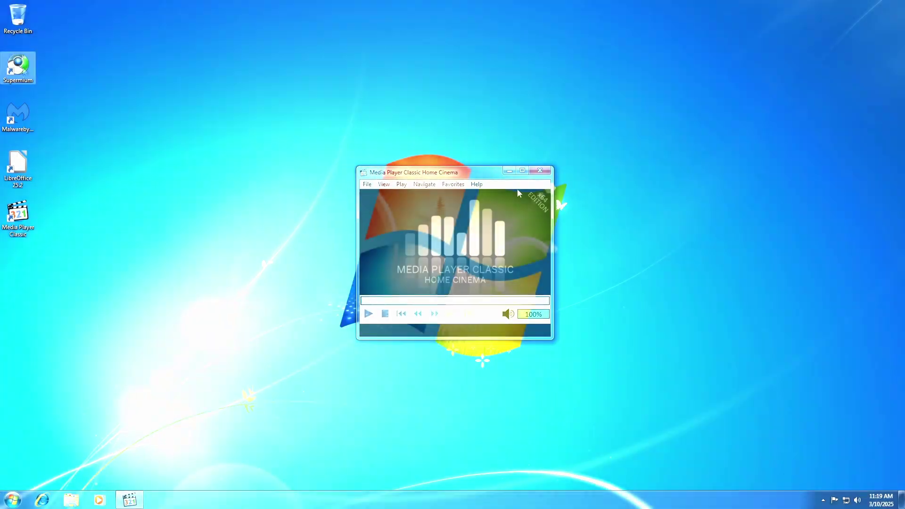
Step: Open Supermium and go to github.com/DiscordMessenger/dm
{"action": "double_click", "coordinate": [30, 69]}
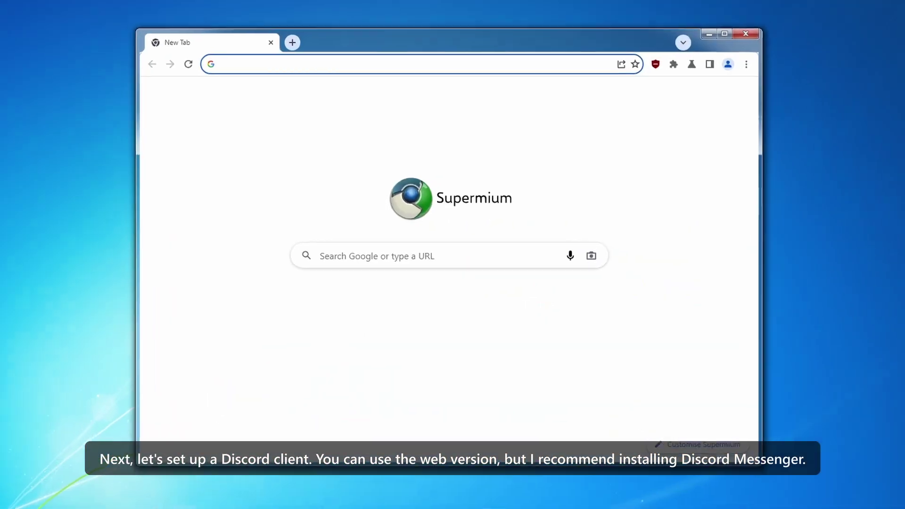
{"action": "type", "text": "githu"}
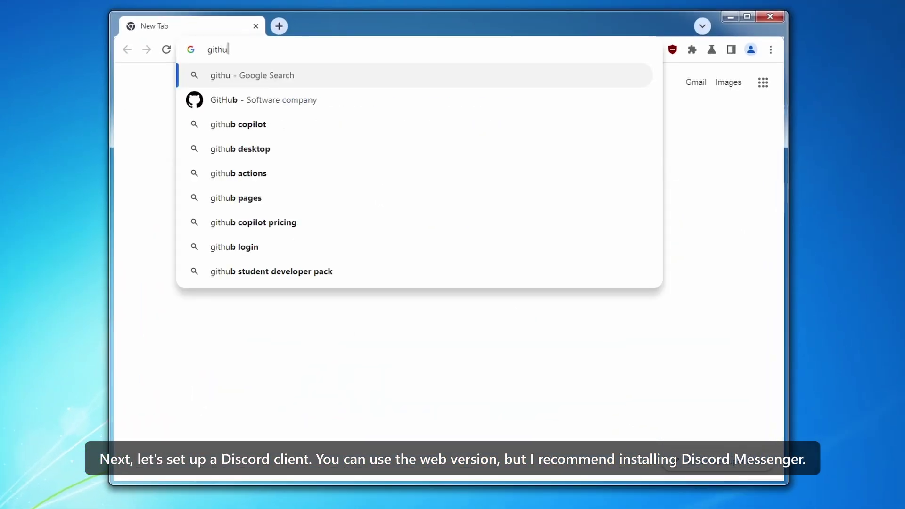
{"action": "type", "text": "b.com/DiscordM"}
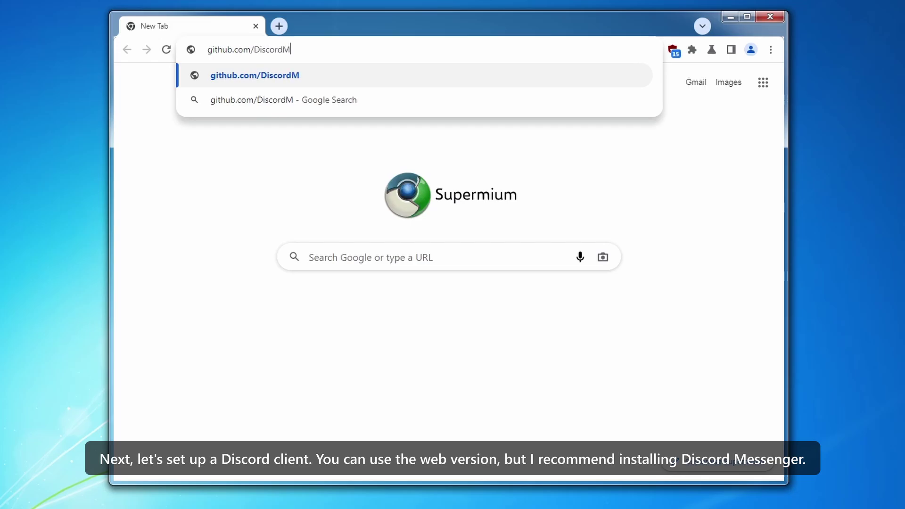
{"action": "type", "text": "essenger/dm"}
{"action": "key", "text": "Return"}
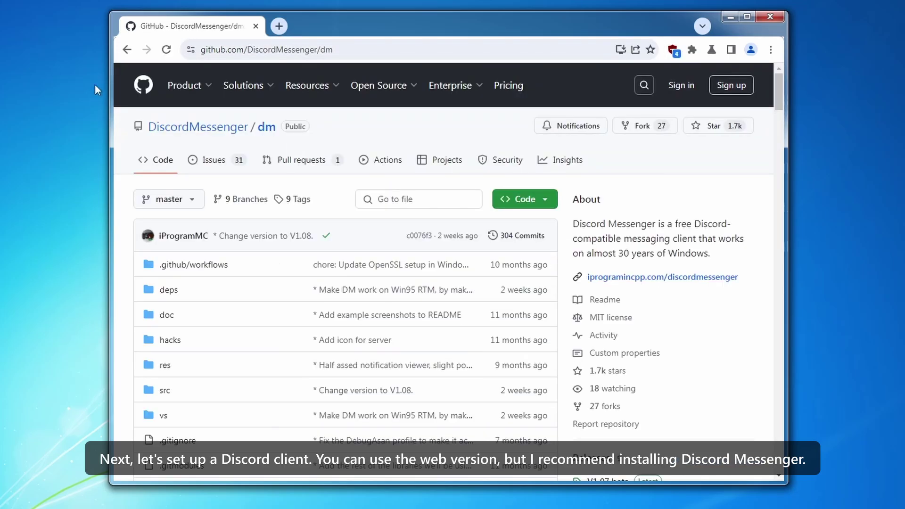
Step: Open the latest V1.07 beta release and download DiscordMessenger-V1.07-MSVC.zip from its assets
{"action": "scroll", "coordinate": [541, 275], "scroll_direction": "down", "scroll_amount": 4}
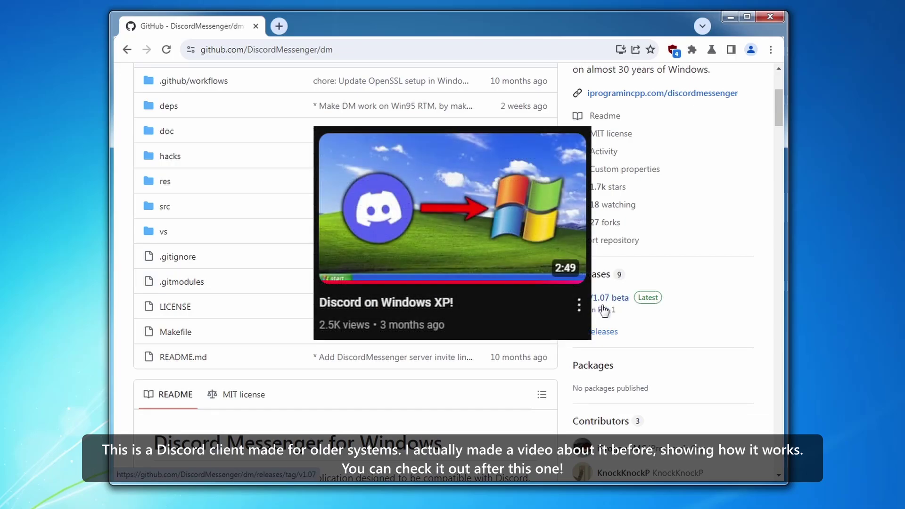
{"action": "left_click", "coordinate": [604, 311]}
{"action": "scroll", "coordinate": [279, 317], "scroll_direction": "down", "scroll_amount": 6}
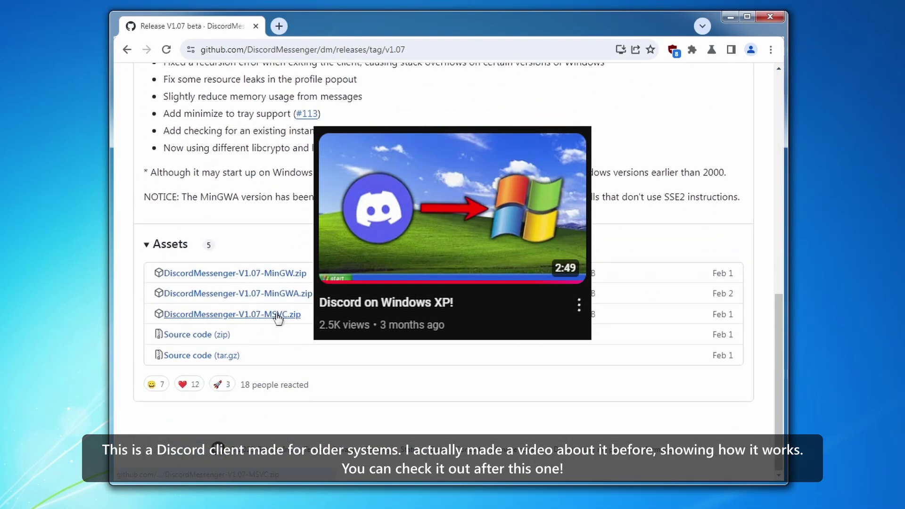
{"action": "left_click", "coordinate": [278, 315]}
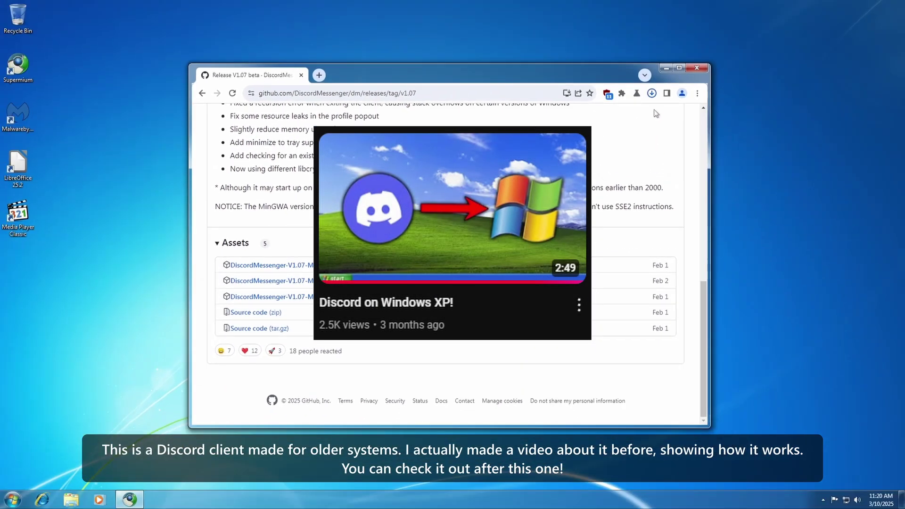
Step: Show the downloaded DiscordMessenger-V1.07-MSVC archive in the Downloads folder, minimize the browser and extract it to the suggested folder
{"action": "left_click", "coordinate": [652, 93]}
{"action": "left_click", "coordinate": [651, 109]}
{"action": "left_click", "coordinate": [663, 70]}
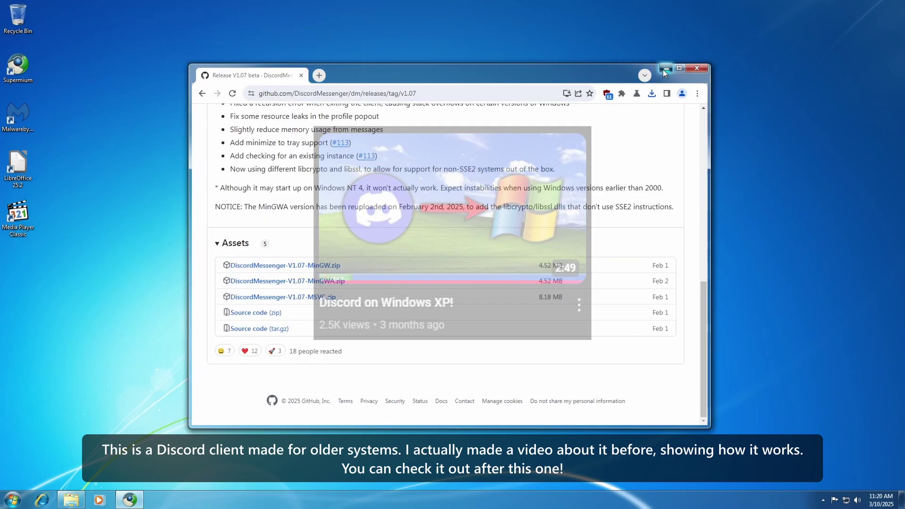
{"action": "right_click", "coordinate": [390, 158]}
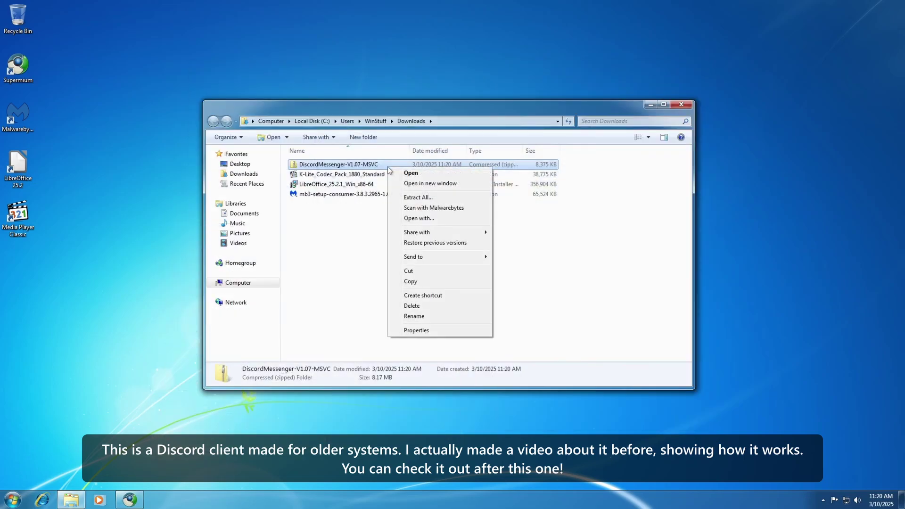
{"action": "left_click", "coordinate": [407, 195]}
{"action": "left_click", "coordinate": [548, 337]}
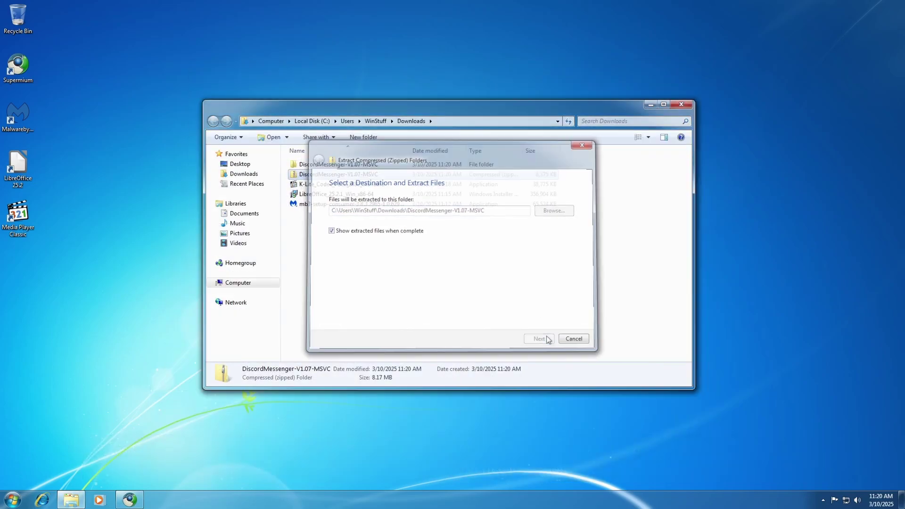
Step: Put the extracted DiscordMessenger-V1.07-MSVC folder into C:\Program Files and rename it dm
{"action": "left_click", "coordinate": [312, 127]}
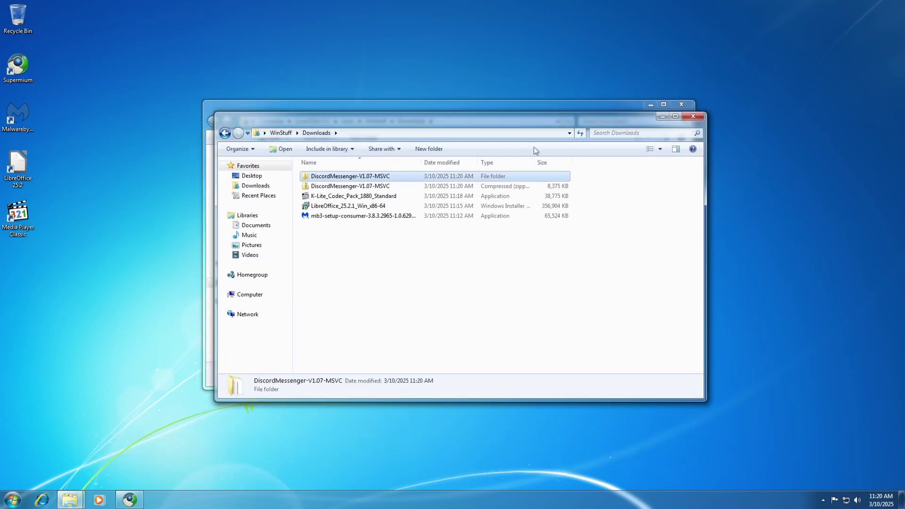
{"action": "key", "text": "alt+F4"}
{"action": "double_click", "coordinate": [348, 172]}
{"action": "double_click", "coordinate": [343, 183]}
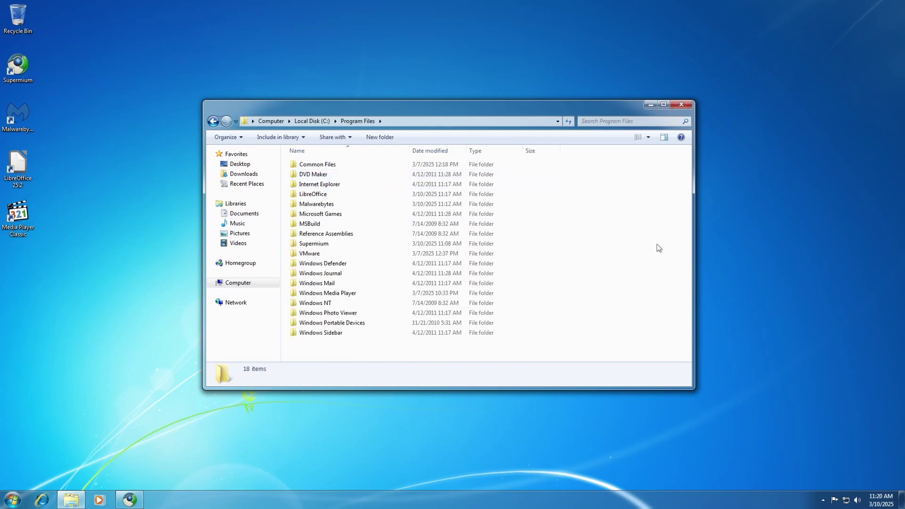
{"action": "key", "text": "ctrl+v"}
{"action": "left_click", "coordinate": [440, 287]}
{"action": "key", "text": "F2"}
{"action": "type", "text": "dm"}
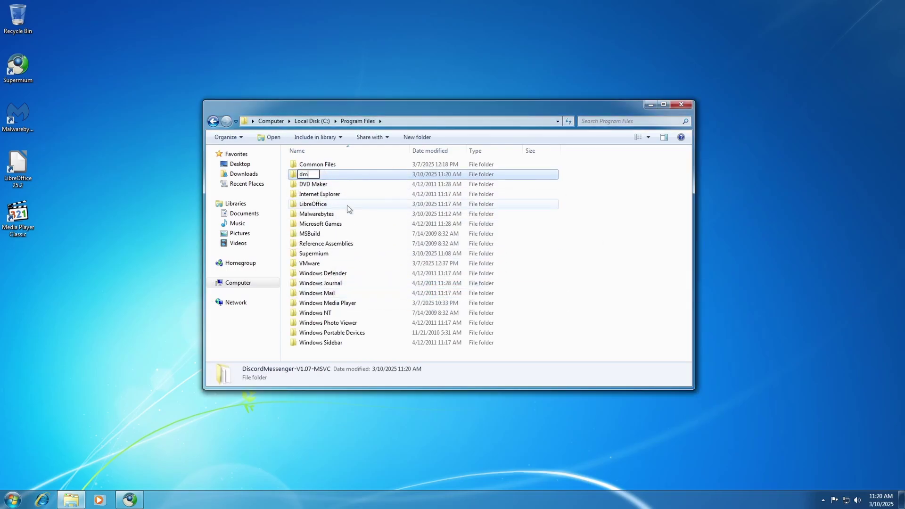
{"action": "key", "text": "Return"}
Step: Open the dm folder and create a desktop shortcut to the DiscordMessenger application
{"action": "key", "text": "Return"}
{"action": "right_click", "coordinate": [336, 165]}
{"action": "mouse_move", "coordinate": [392, 249]}
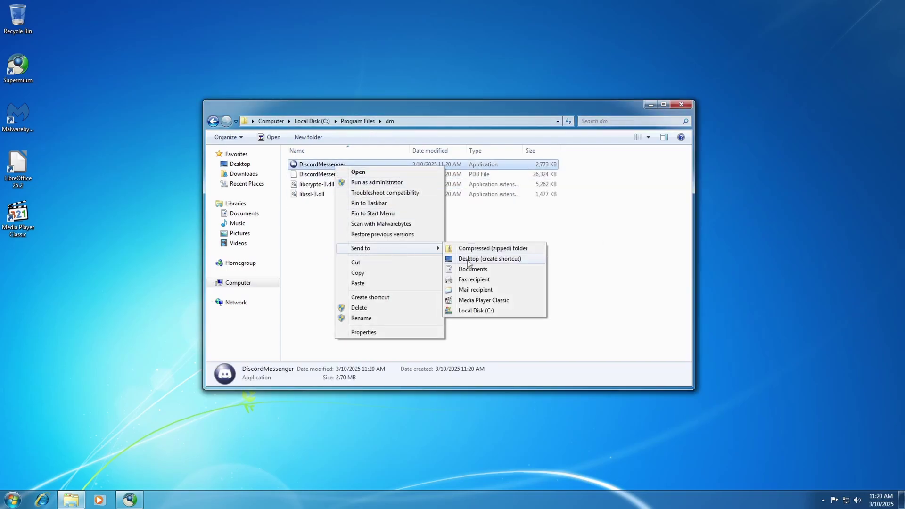
{"action": "left_click", "coordinate": [469, 259]}
Step: Shorten the name of the new DiscordMessenger desktop shortcut to Discord
{"action": "key", "text": "F2"}
{"action": "key", "text": "Home"}
{"action": "key", "text": "Right"}
{"action": "key", "text": "Right"}
{"action": "key", "text": "Right"}
{"action": "key", "text": "Right"}
{"action": "key", "text": "Right"}
{"action": "key", "text": "Right"}
{"action": "key", "text": "Right"}
{"action": "key", "text": "shift+End"}
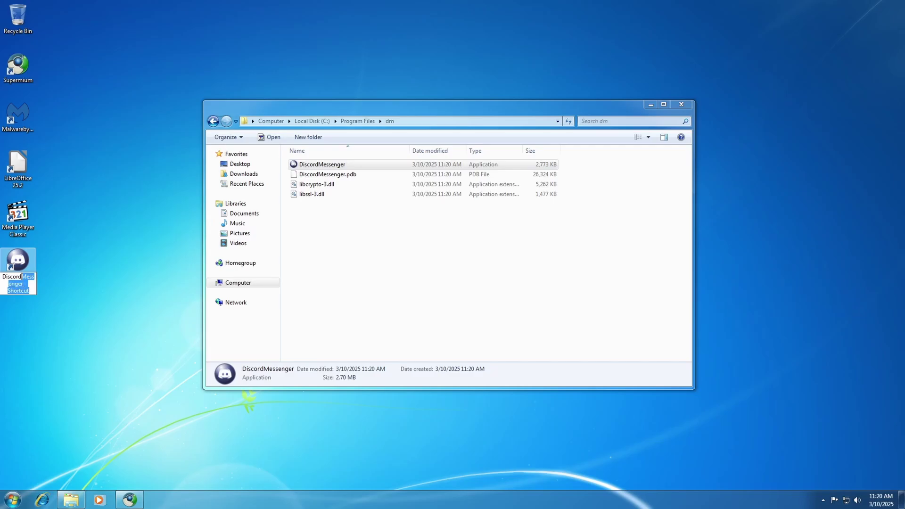
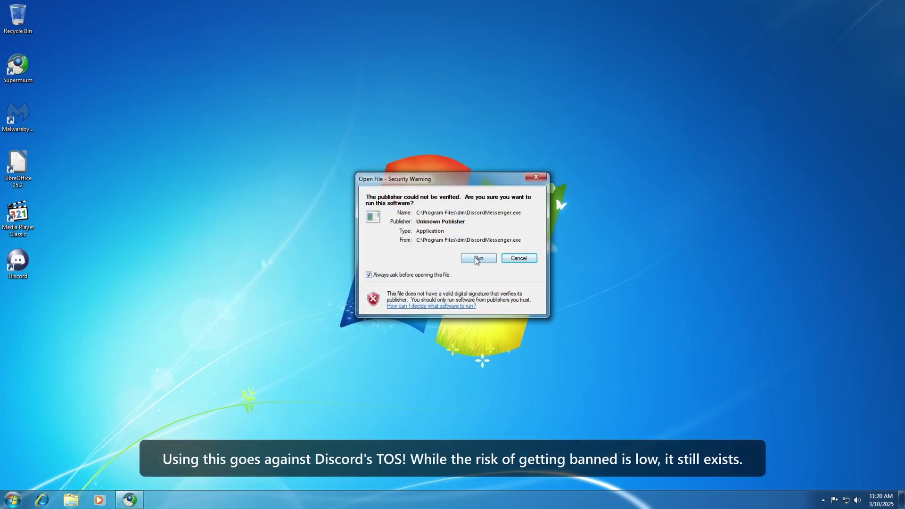
Step: Allow DiscordMessenger.exe to run despite its unknown publisher and acknowledge the welcome disclaimer
{"action": "left_click", "coordinate": [481, 258]}
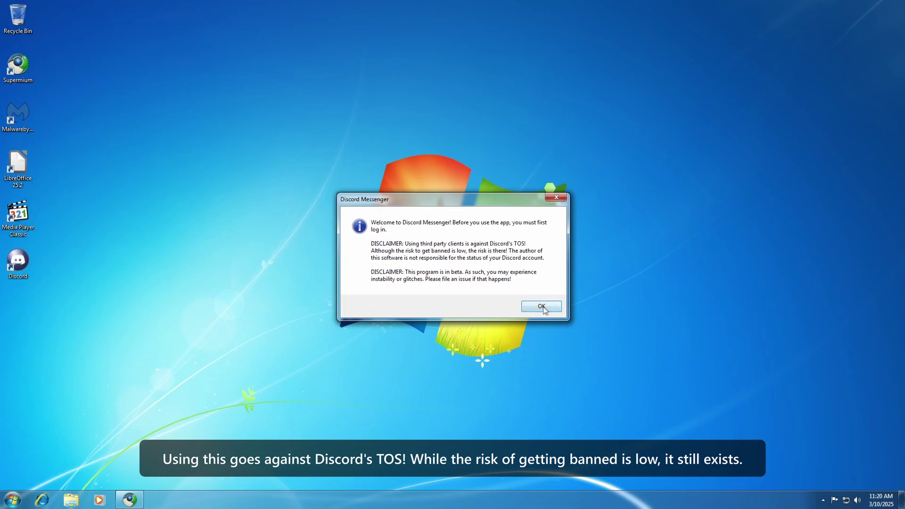
{"action": "left_click", "coordinate": [542, 308]}
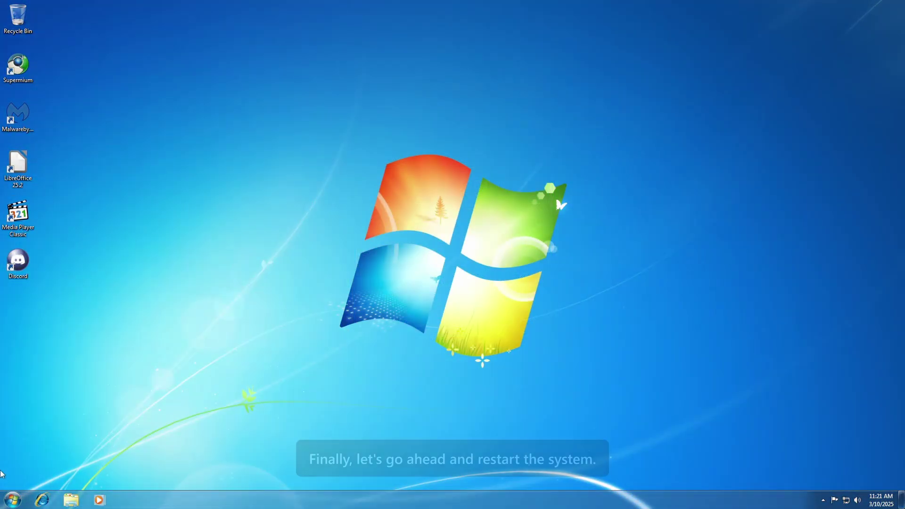
Step: Restart Windows
{"action": "key", "text": "super"}
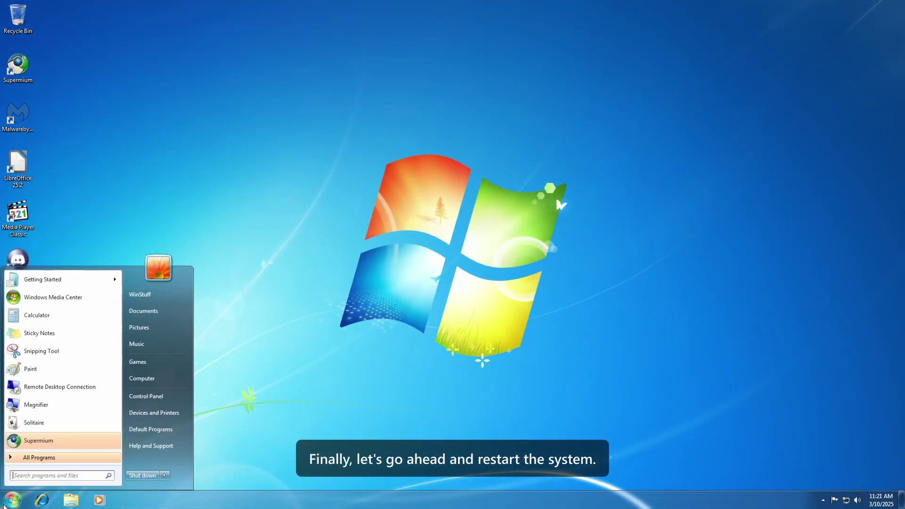
{"action": "left_click", "coordinate": [164, 476]}
{"action": "left_click", "coordinate": [191, 463]}
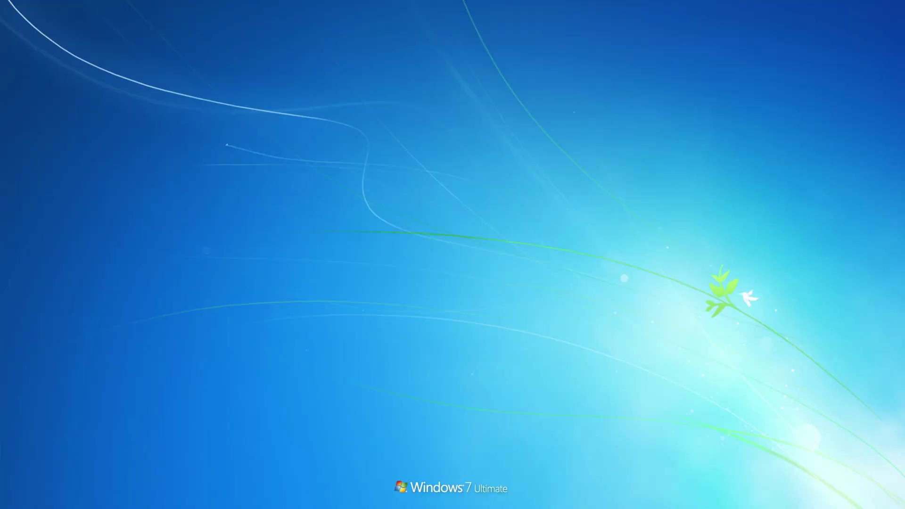